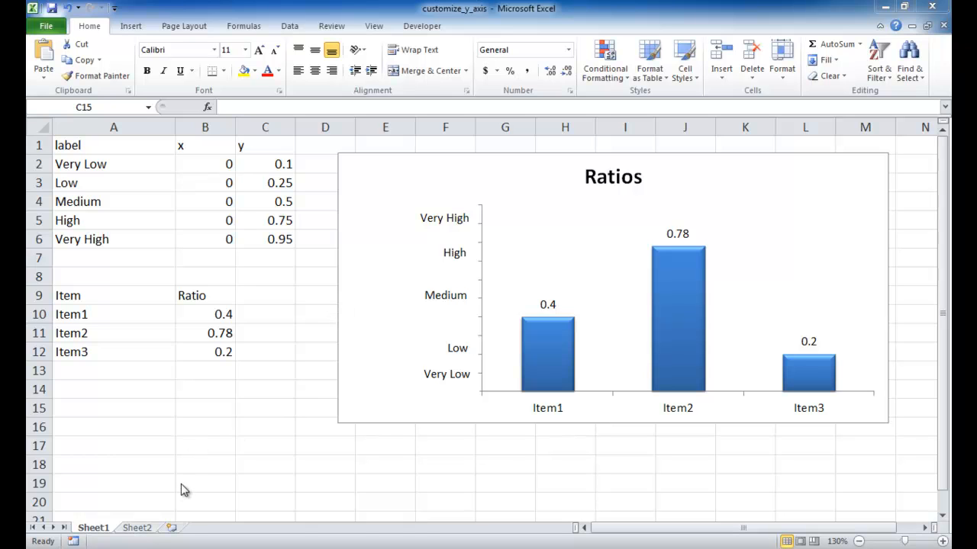
# - On Sheet2, insert a markers-only scatter chart from A1:C5 and place it beside the tables over columns E to L
pyautogui.click(140, 531)
pyautogui.click(137, 528)
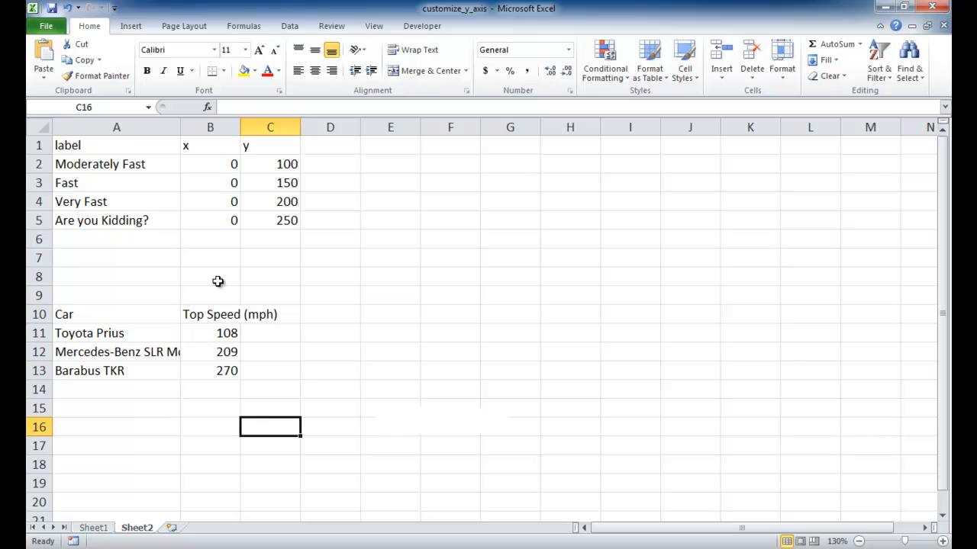
pyautogui.moveTo(282, 219); pyautogui.dragTo(111, 150)
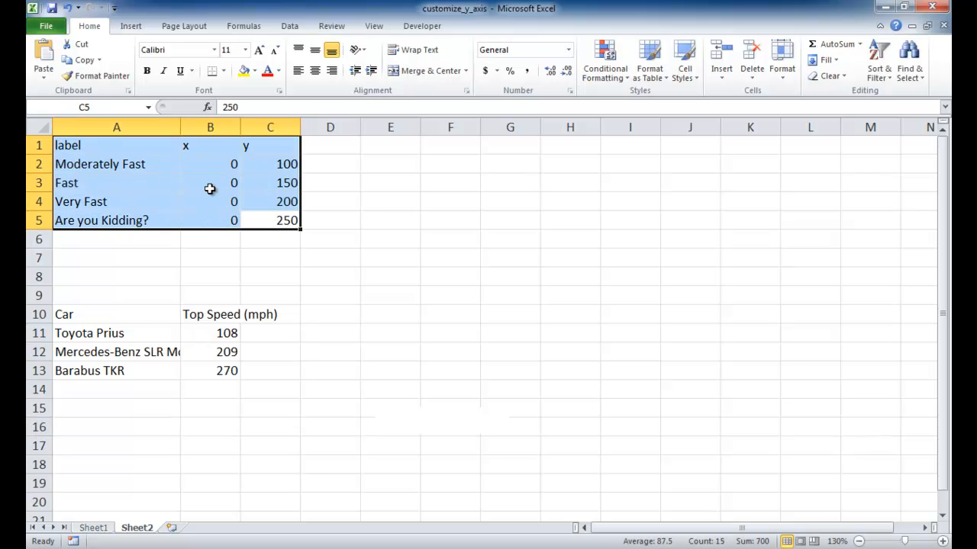
pyautogui.click(131, 29)
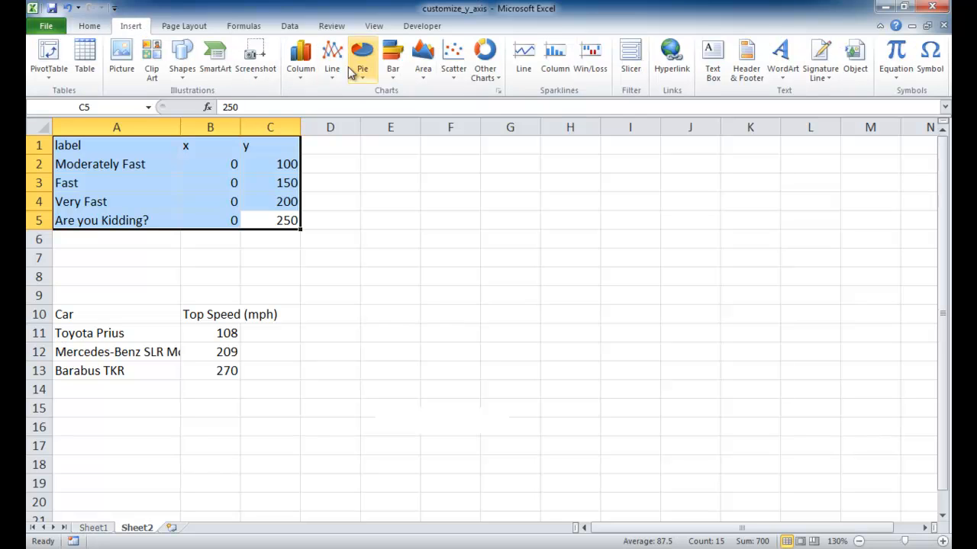
pyautogui.click(457, 76)
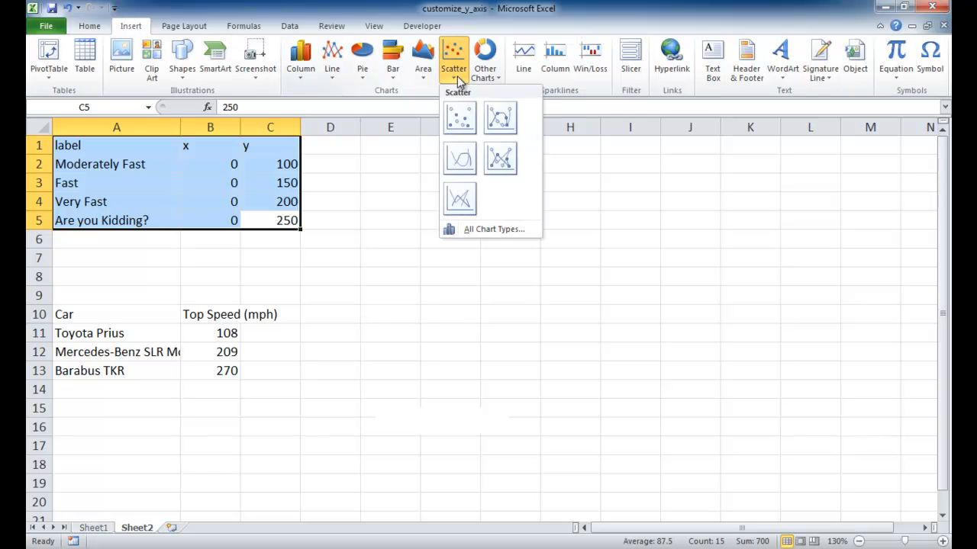
pyautogui.click(461, 119)
pyautogui.moveTo(520, 202); pyautogui.dragTo(619, 157)
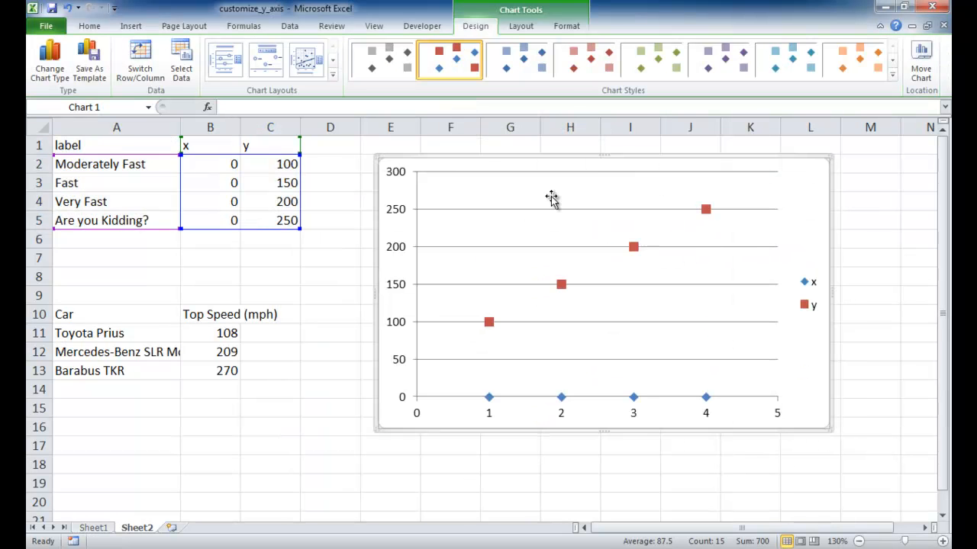
# - Switch rows and columns in the scatter chart's data source so each speed label is its own series
pyautogui.moveTo(491, 326)
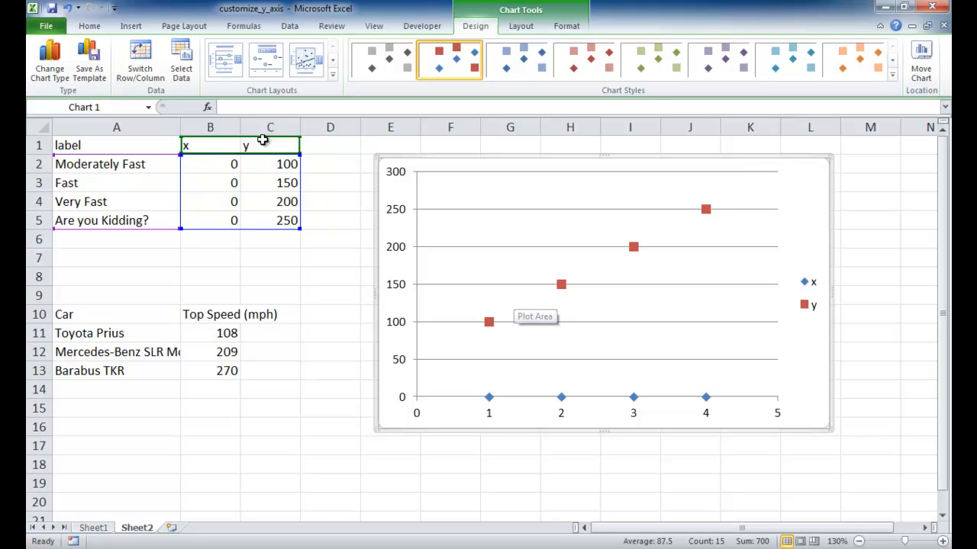
pyautogui.click(180, 71)
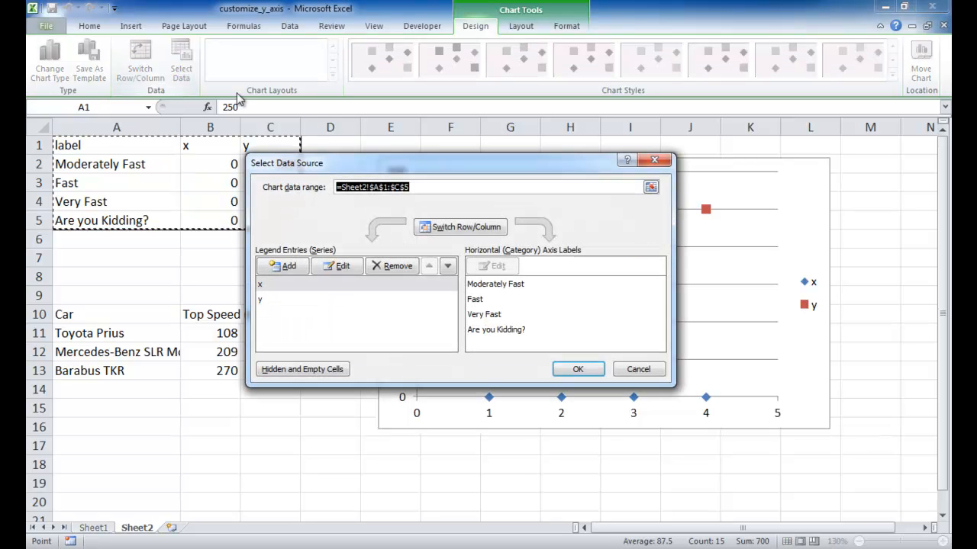
pyautogui.moveTo(421, 173); pyautogui.dragTo(635, 254)
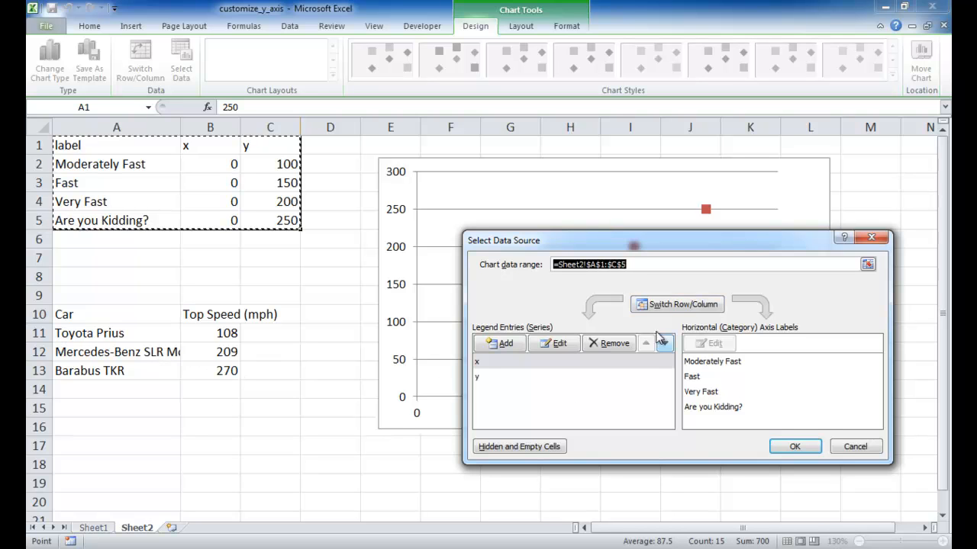
pyautogui.click(674, 305)
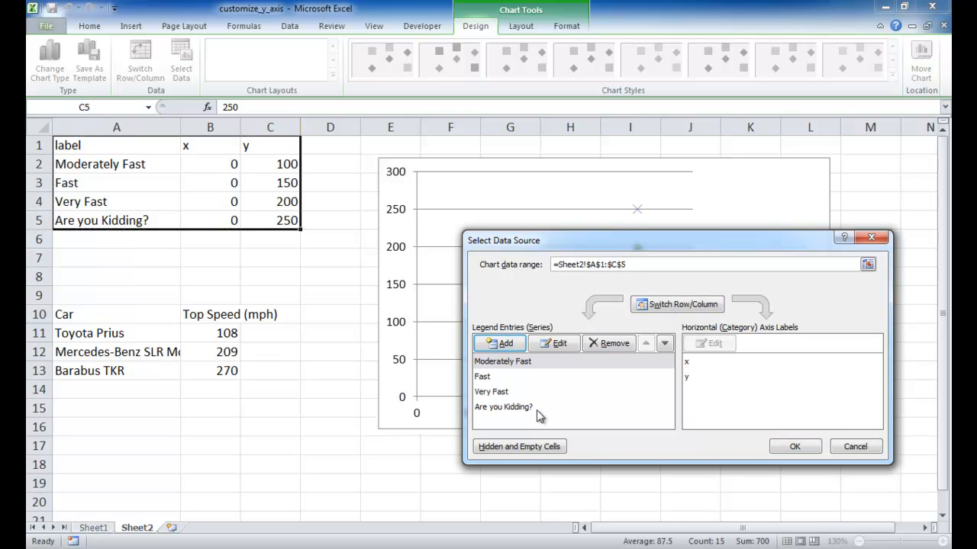
# - Edit the Moderately Fast series to take its X value from B2 and its Y value from C2
pyautogui.click(500, 364)
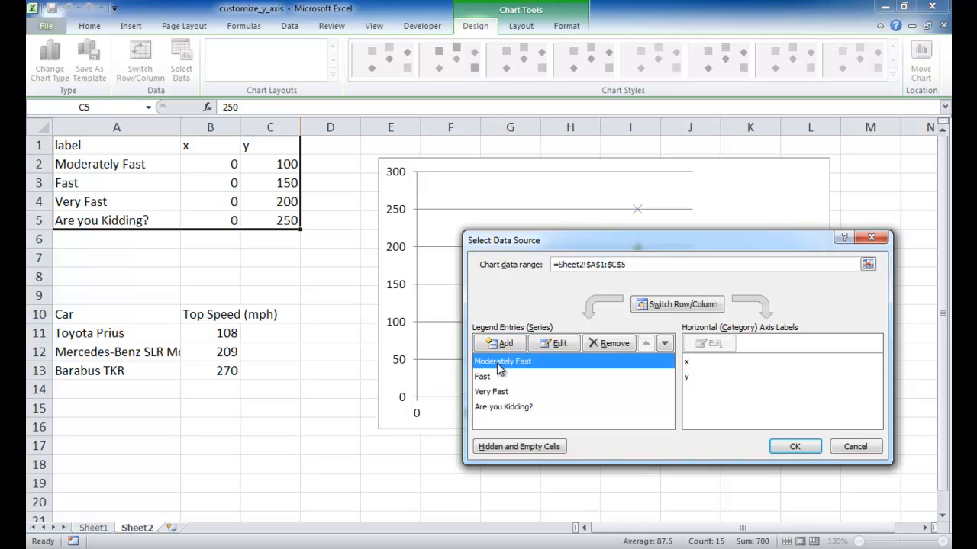
pyautogui.click(553, 345)
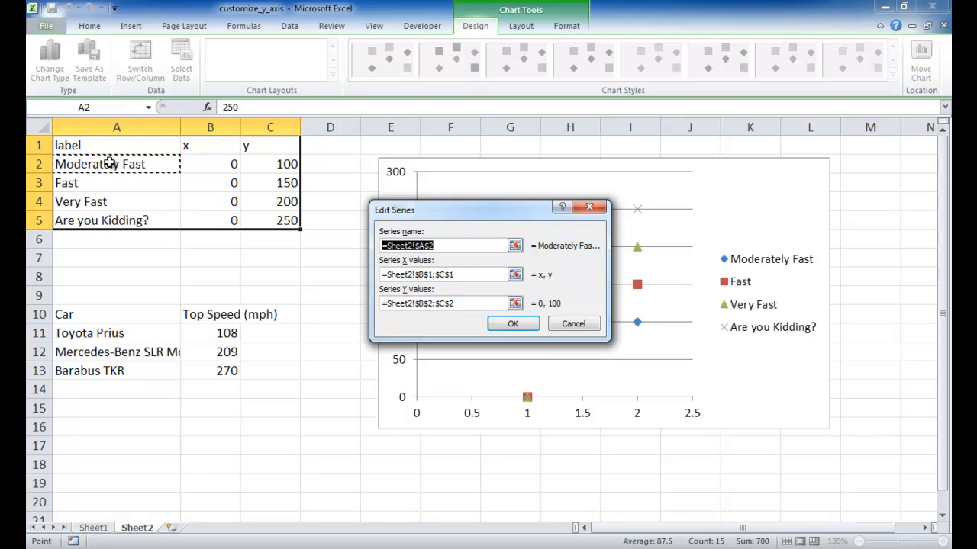
pyautogui.moveTo(463, 274); pyautogui.dragTo(354, 277)
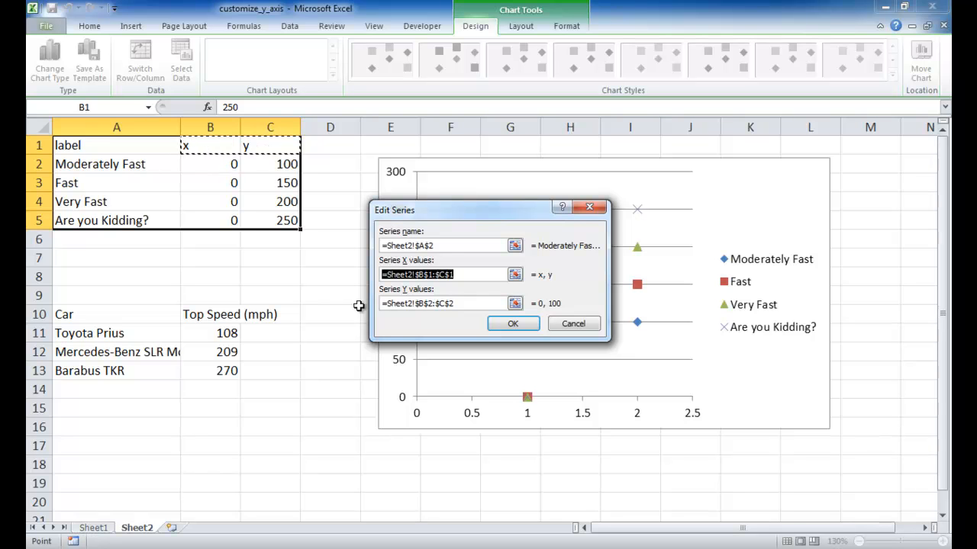
pyautogui.click(217, 166)
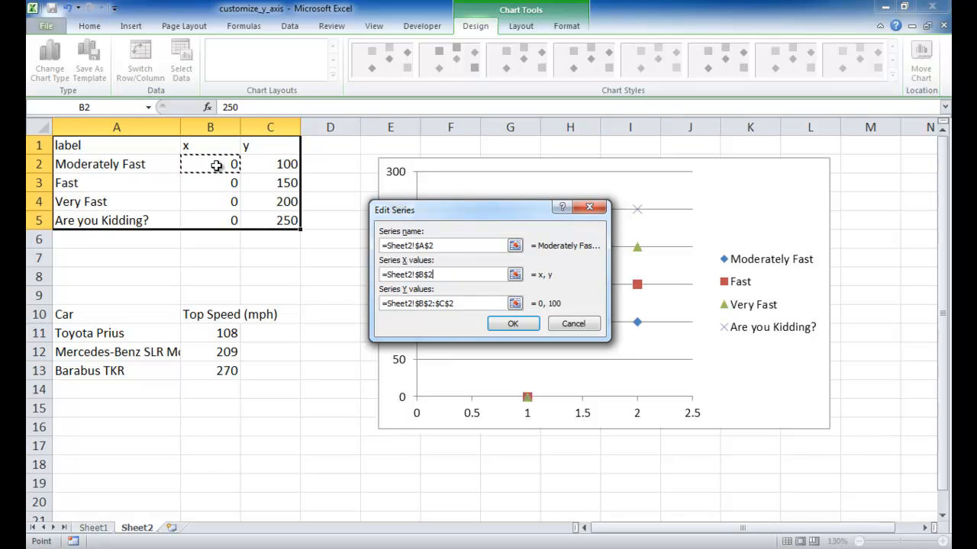
pyautogui.moveTo(467, 305); pyautogui.dragTo(348, 301)
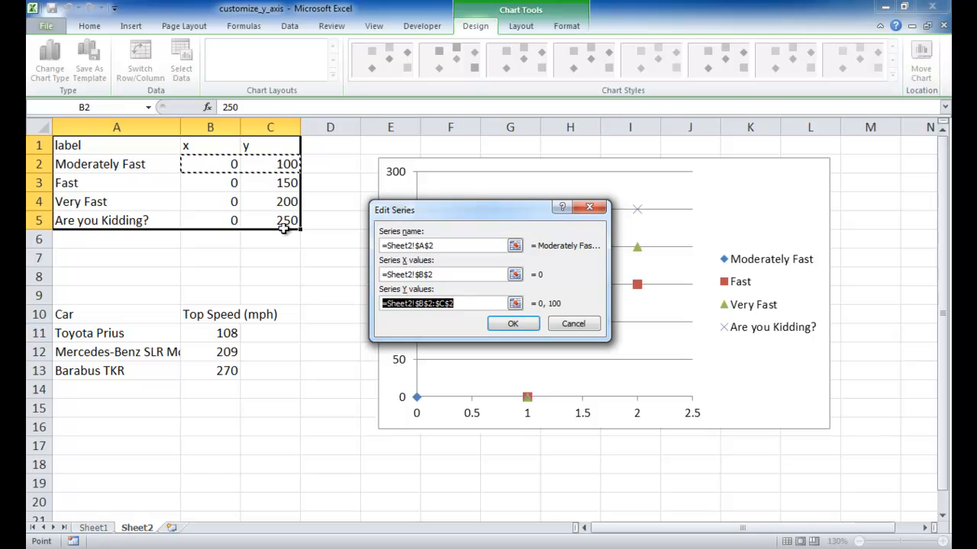
pyautogui.press('BackSpace')
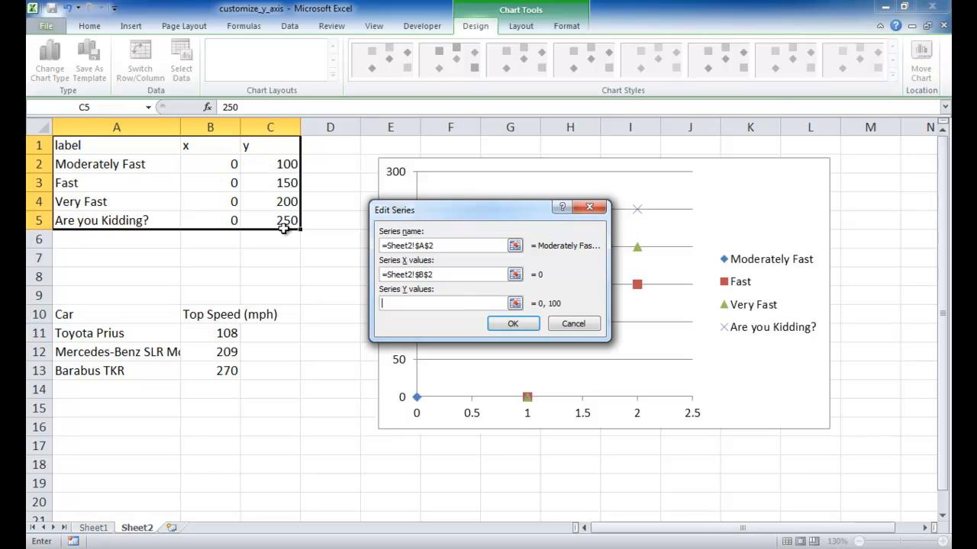
pyautogui.click(273, 169)
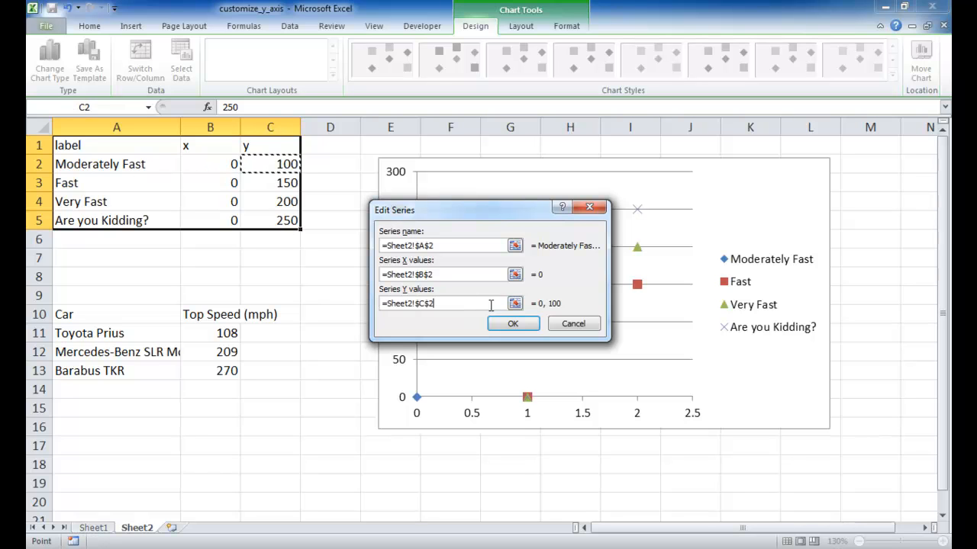
pyautogui.click(513, 324)
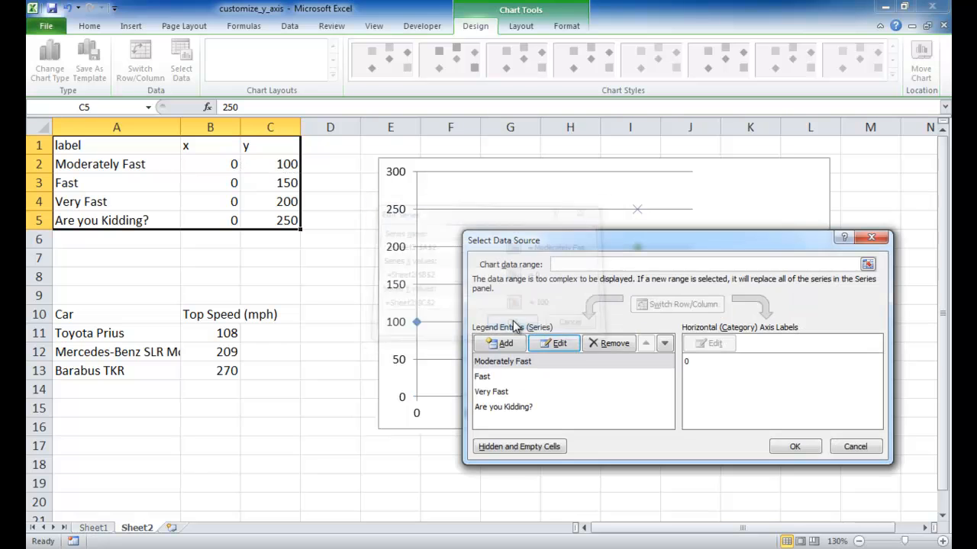
# - Edit the Fast series to take its X value from B3 and its Y value from C3
pyautogui.click(484, 378)
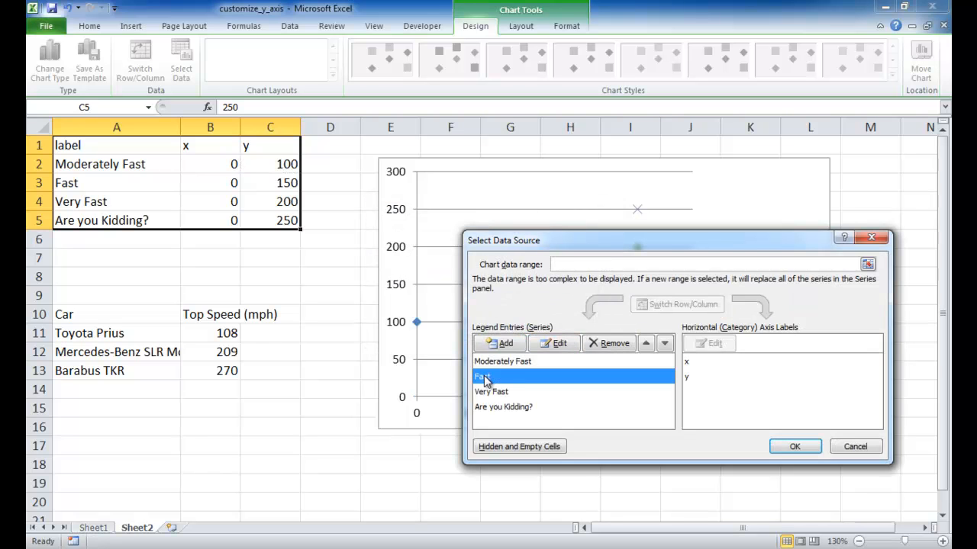
pyautogui.click(555, 343)
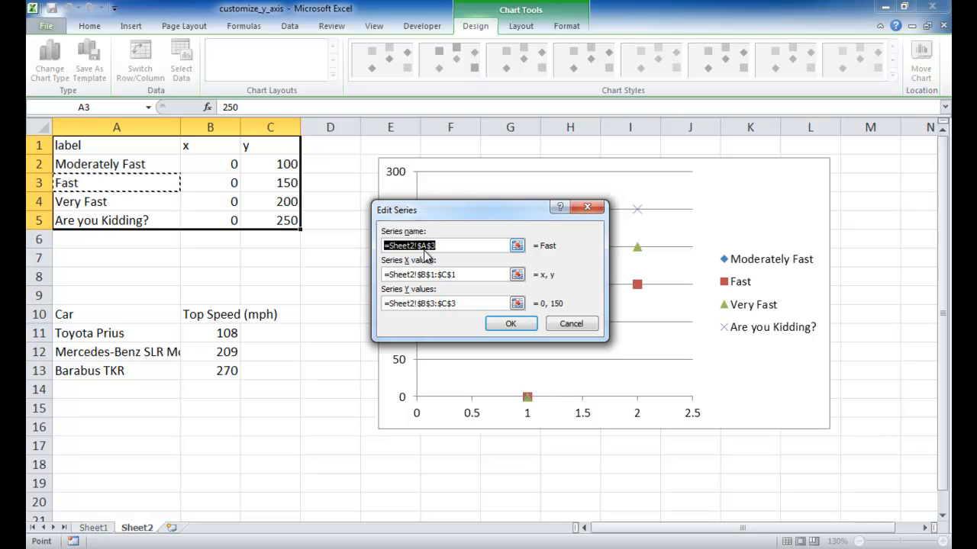
pyautogui.click(401, 273)
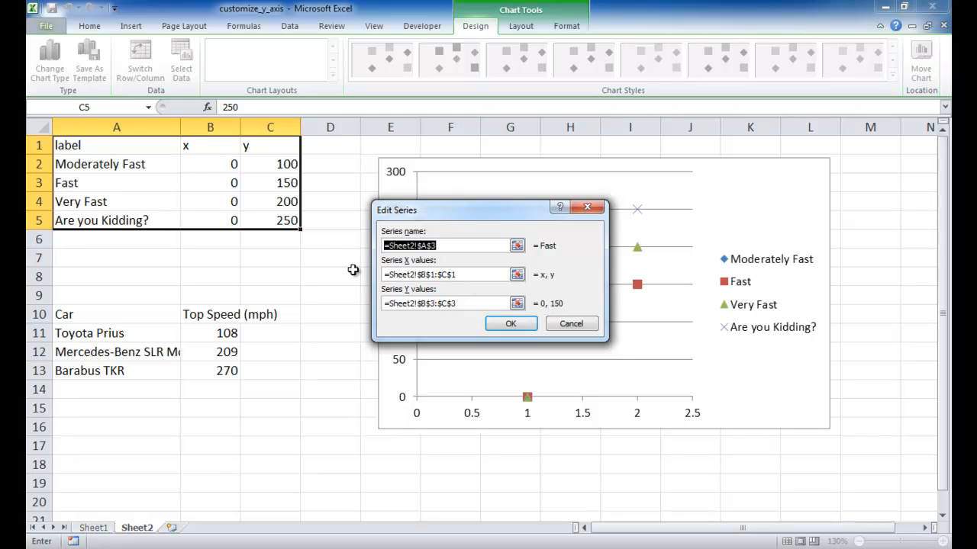
pyautogui.moveTo(481, 277); pyautogui.dragTo(347, 270)
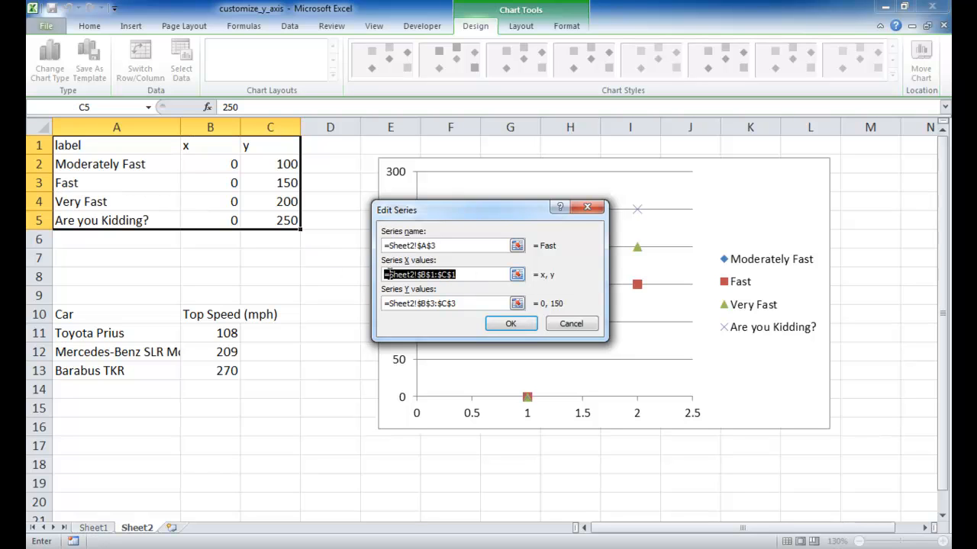
pyautogui.click(219, 186)
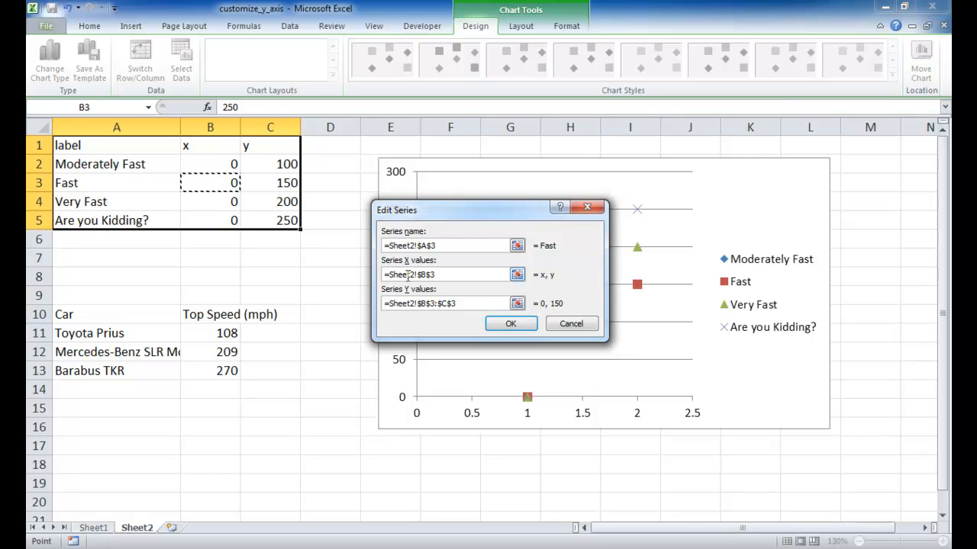
pyautogui.moveTo(475, 303); pyautogui.dragTo(359, 302)
pyautogui.press('BackSpace')
pyautogui.click(296, 184)
pyautogui.click(510, 325)
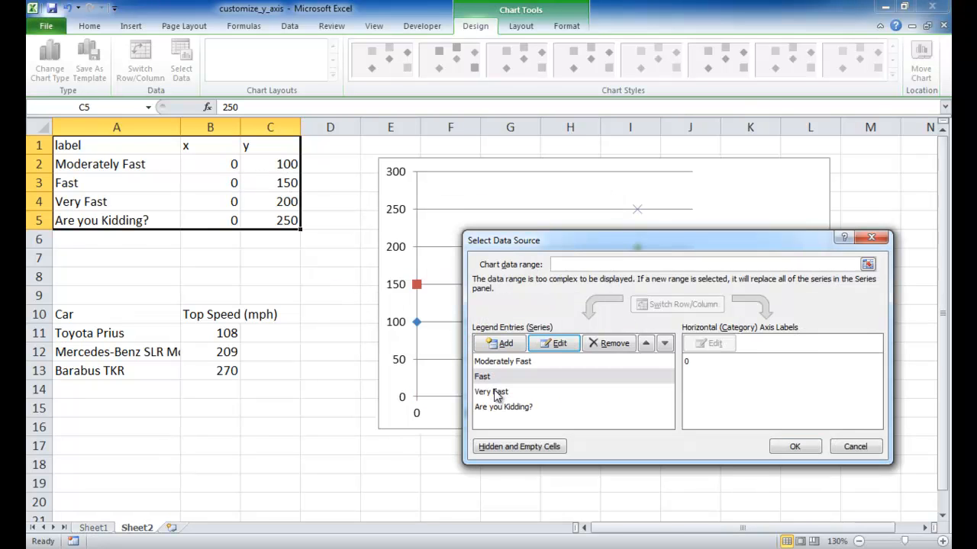
# - Edit the Very Fast series to take its X value from B4 and its Y value from C4
pyautogui.click(494, 392)
pyautogui.click(557, 345)
pyautogui.moveTo(474, 275); pyautogui.dragTo(295, 268)
pyautogui.press('BackSpace')
pyautogui.click(208, 202)
pyautogui.moveTo(465, 303); pyautogui.dragTo(328, 295)
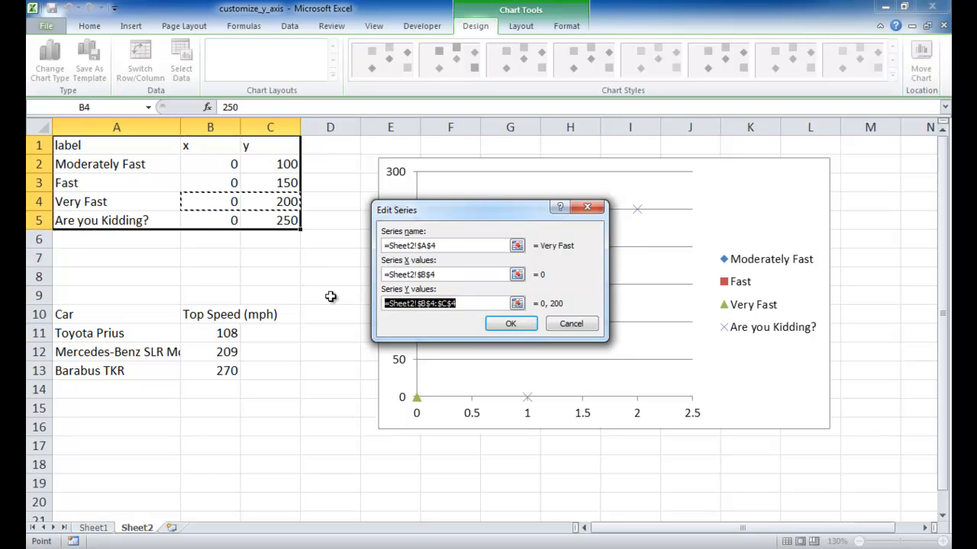
pyautogui.press('BackSpace')
pyautogui.click(268, 201)
pyautogui.click(504, 326)
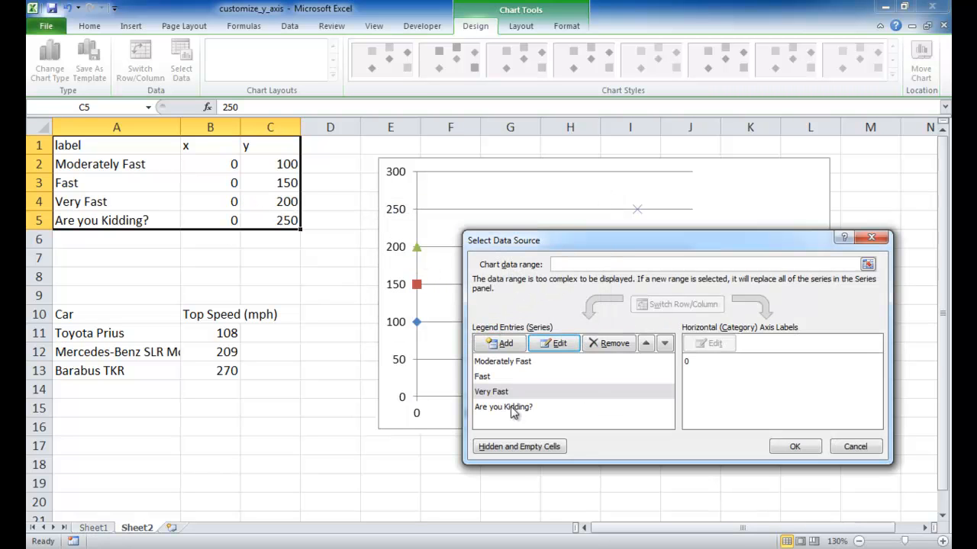
# - Edit the "Are you Kidding?" series to take its X value from B5 and its Y value from C5
pyautogui.click(511, 408)
pyautogui.click(557, 344)
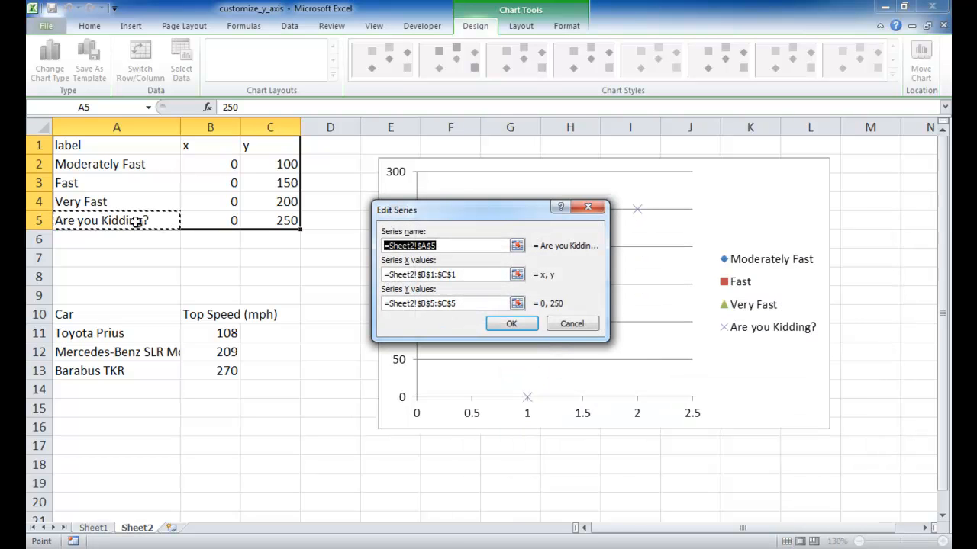
pyautogui.moveTo(471, 277); pyautogui.dragTo(343, 270)
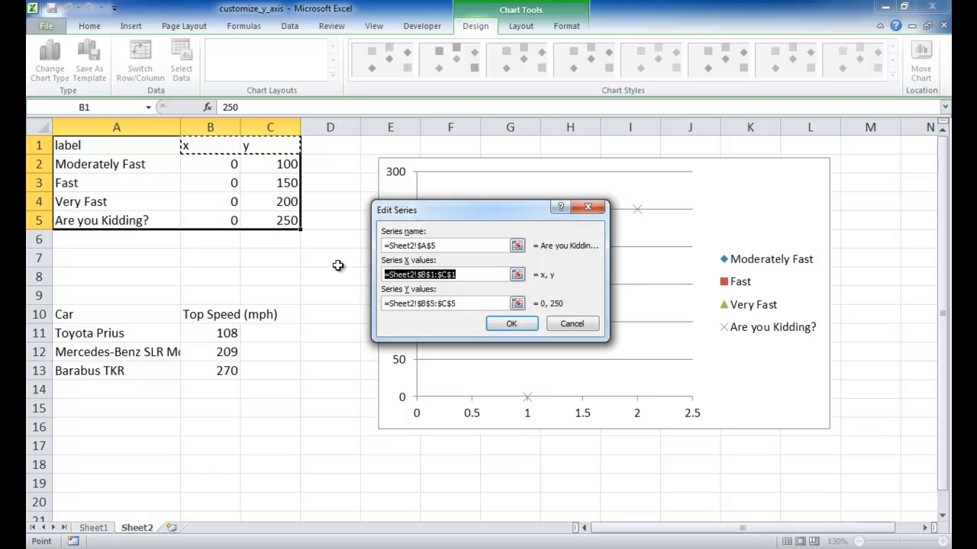
pyautogui.press('BackSpace')
pyautogui.click(221, 220)
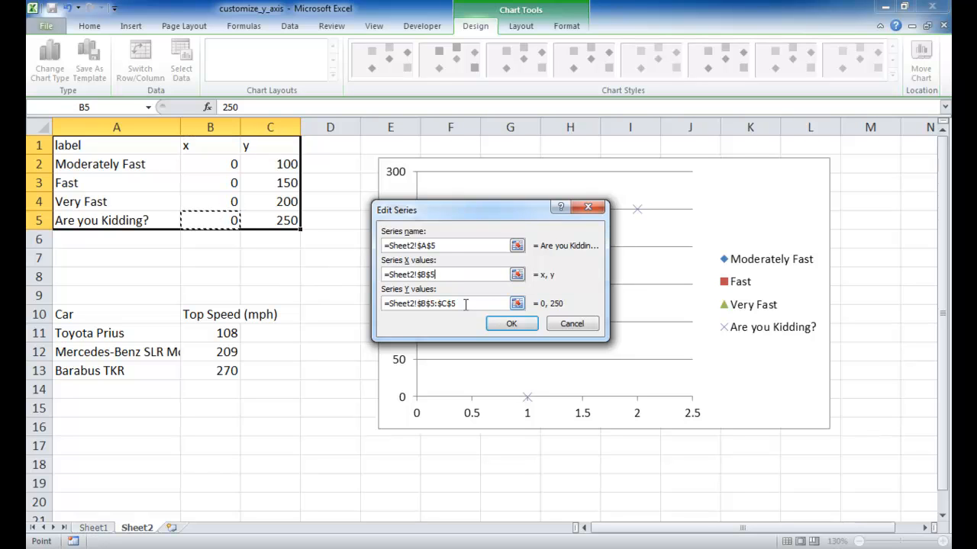
pyautogui.moveTo(465, 305); pyautogui.dragTo(351, 302)
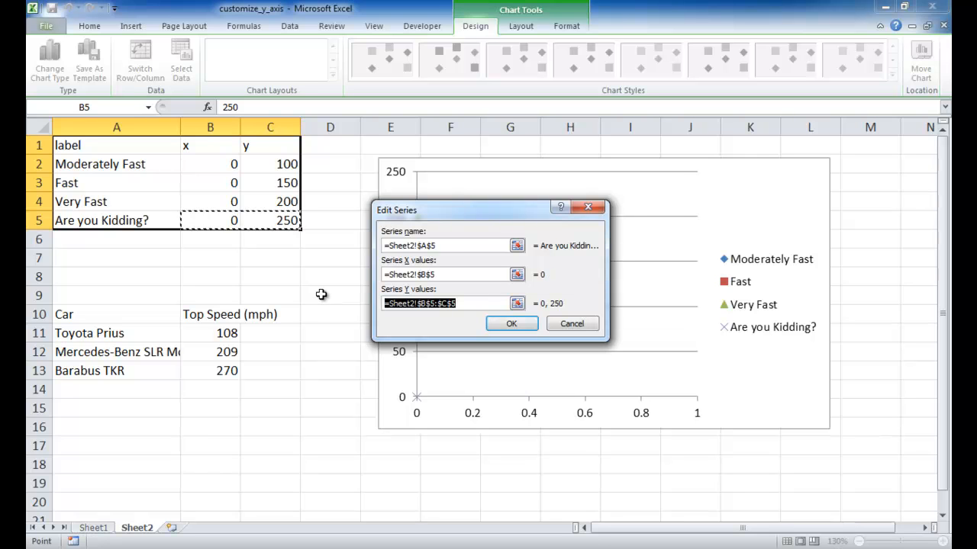
pyautogui.press('BackSpace')
pyautogui.click(276, 224)
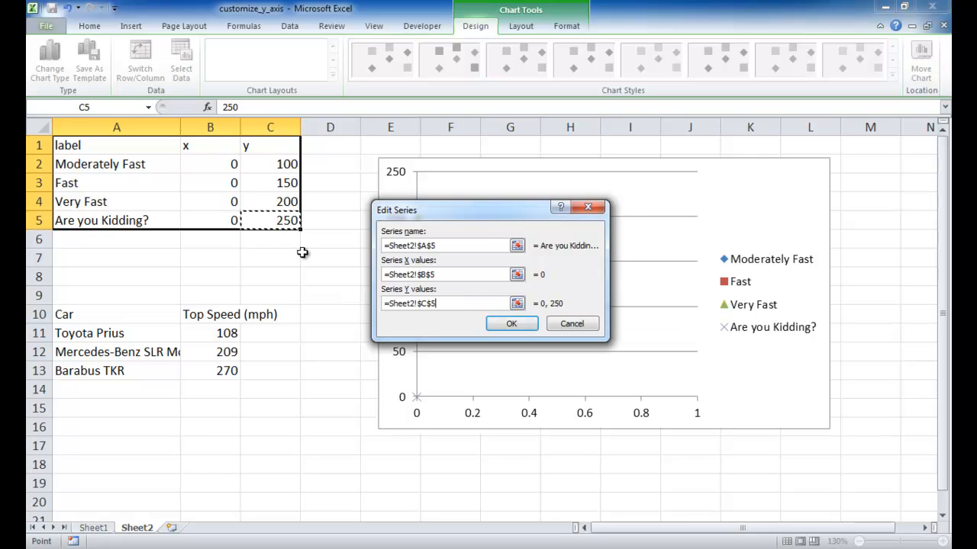
pyautogui.click(513, 324)
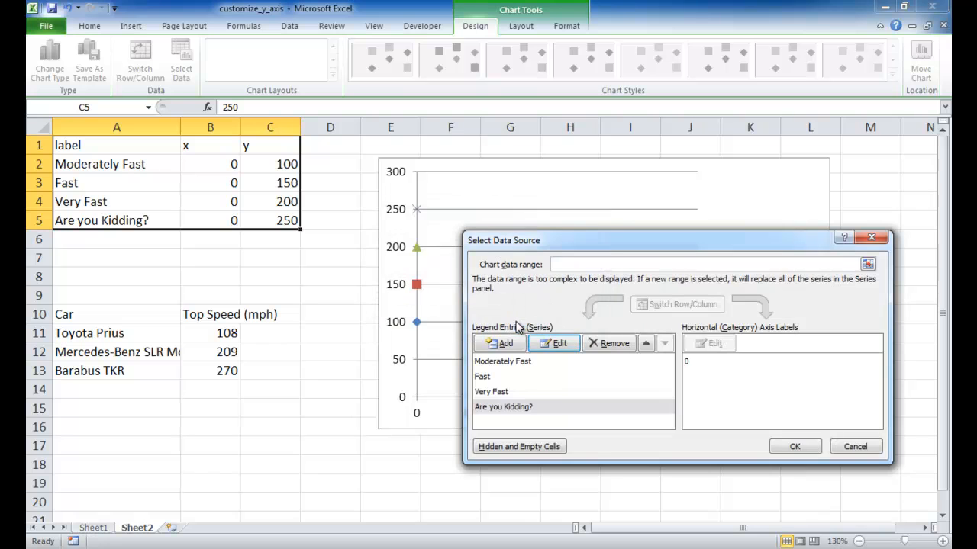
# - Accept the data source changes and move the chart slightly farther from the tables, over columns F to M
pyautogui.moveTo(542, 244); pyautogui.dragTo(569, 242)
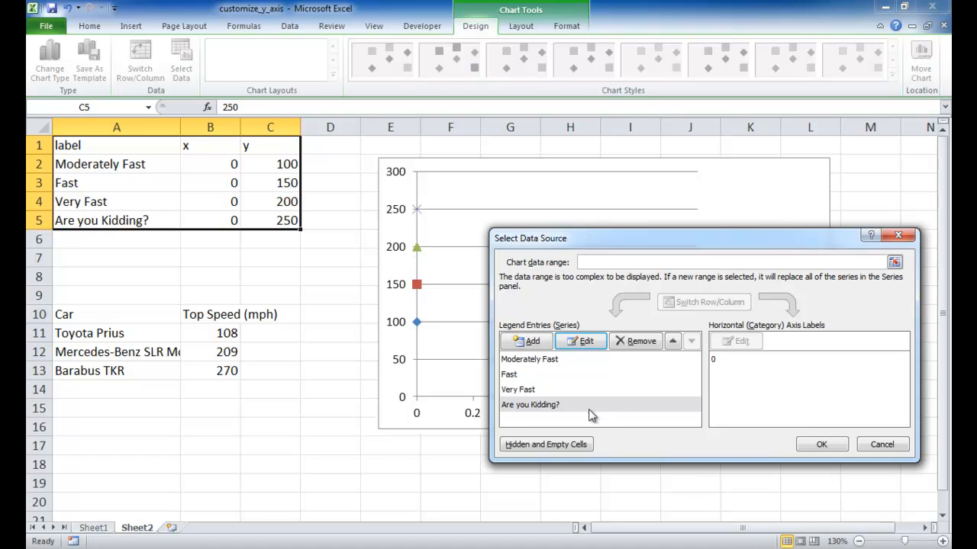
pyautogui.click(821, 445)
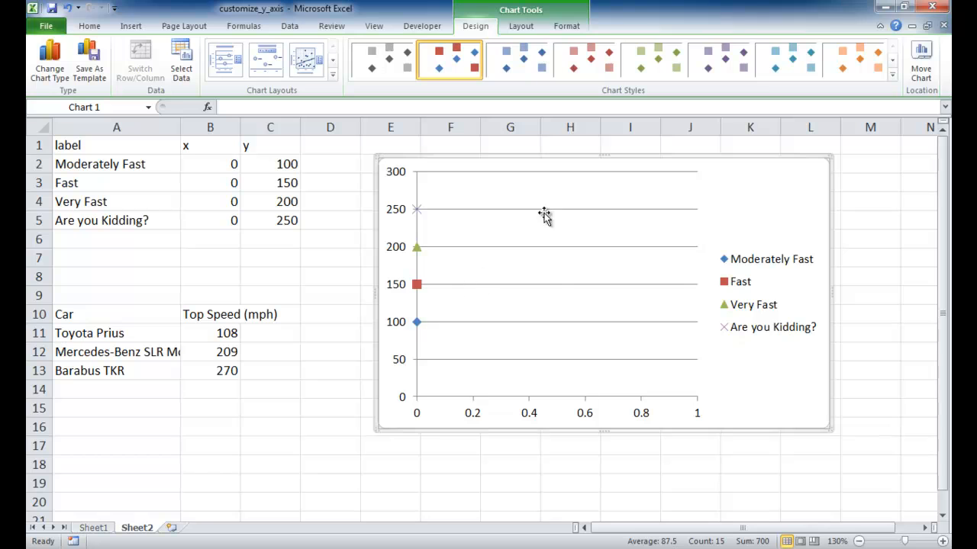
pyautogui.moveTo(585, 156); pyautogui.dragTo(623, 155)
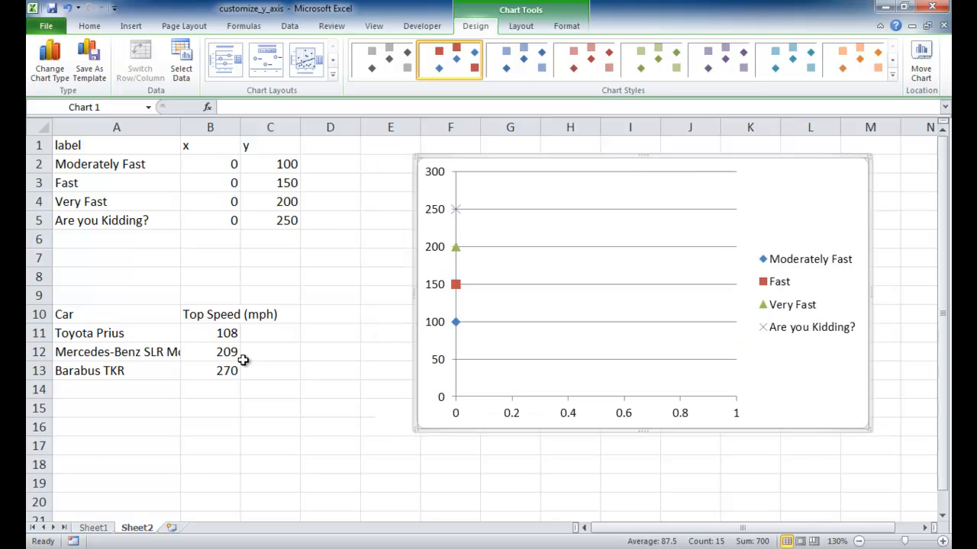
# - Insert a 2-D clustered column chart from the car and top speed table A10:B13 and shift it away from the scatter chart's legend
pyautogui.moveTo(227, 370); pyautogui.dragTo(158, 320)
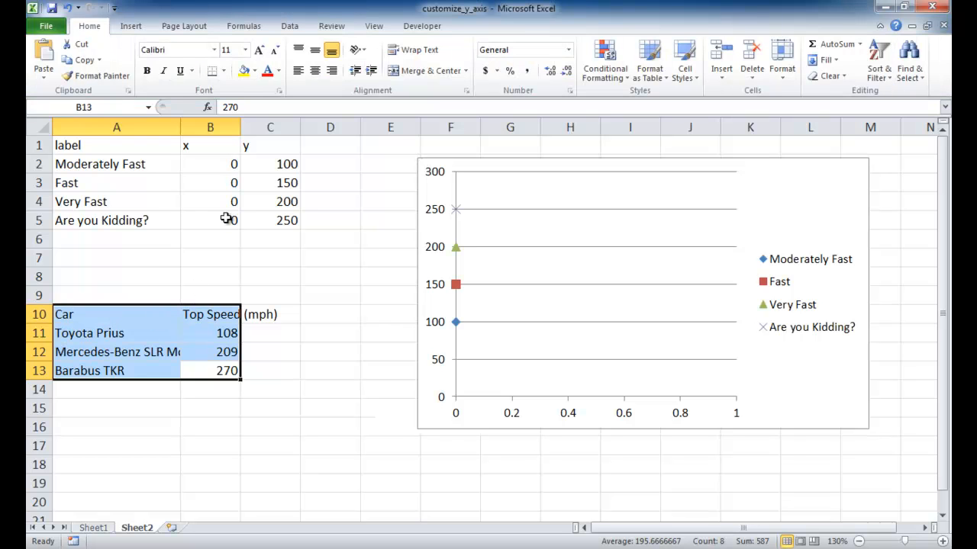
pyautogui.click(131, 25)
pyautogui.click(305, 76)
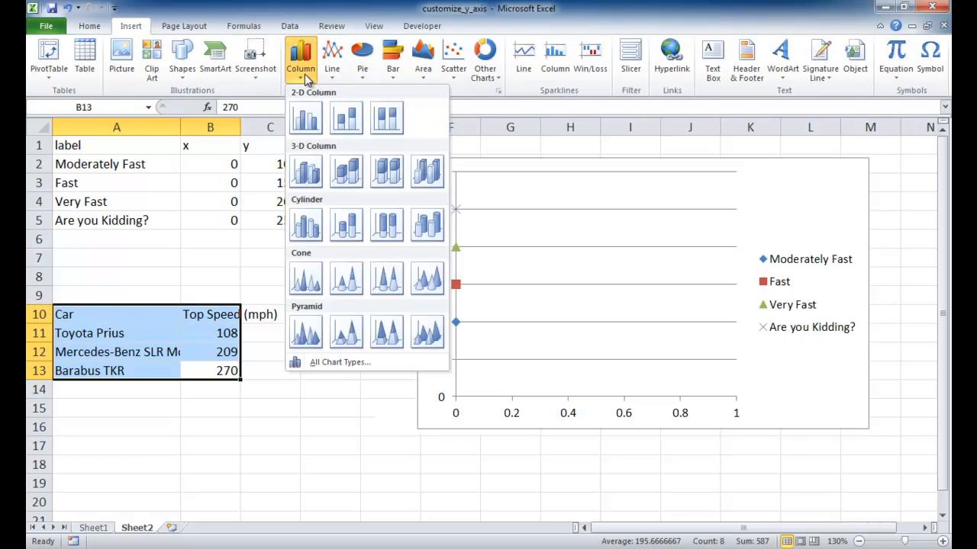
pyautogui.click(306, 113)
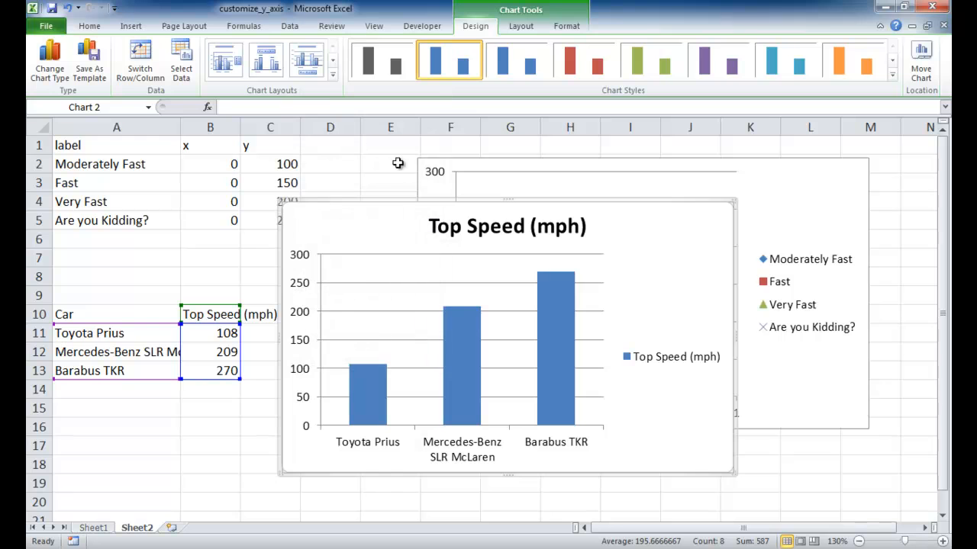
pyautogui.moveTo(429, 199); pyautogui.dragTo(284, 207)
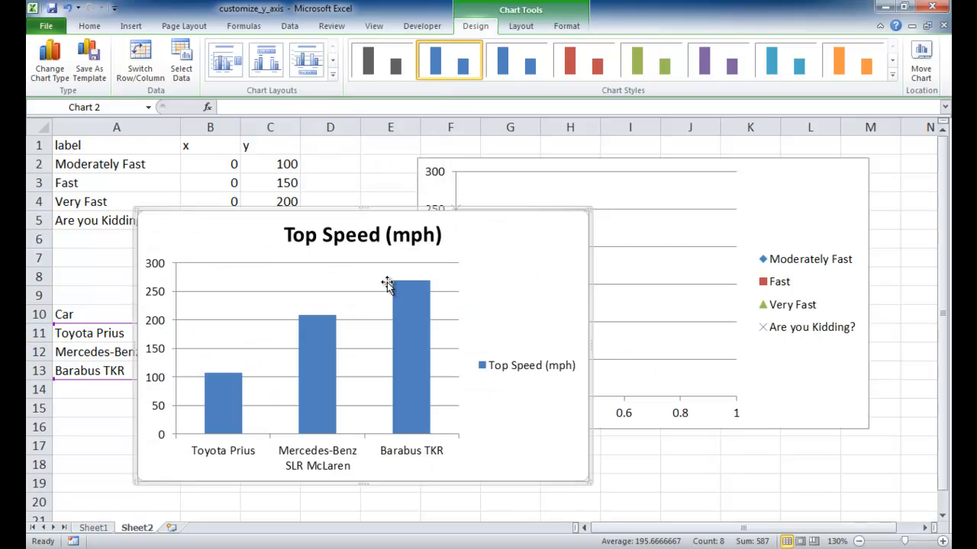
# - Copy the scatter chart into the Top Speed column chart, then move and enlarge the combined chart to cover columns E to M
pyautogui.click(805, 213)
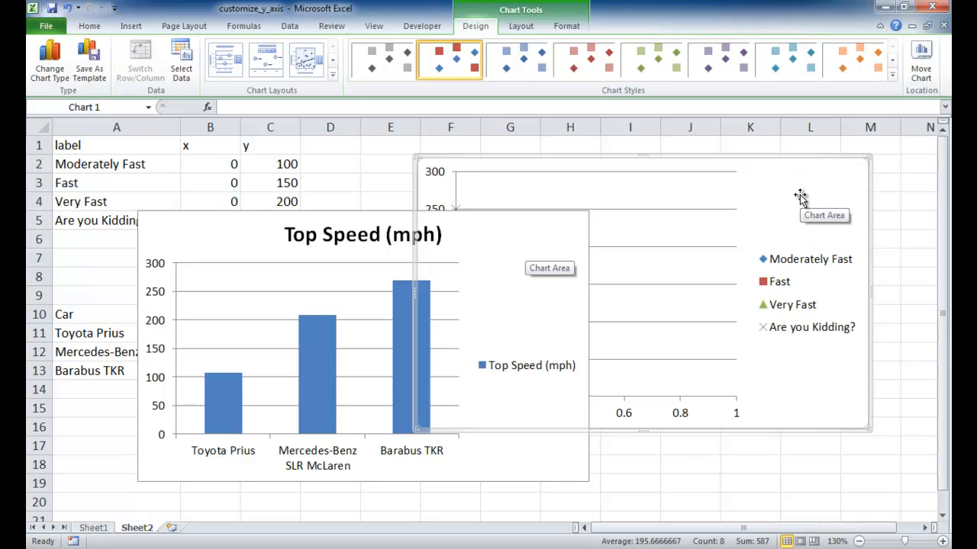
pyautogui.click(476, 286)
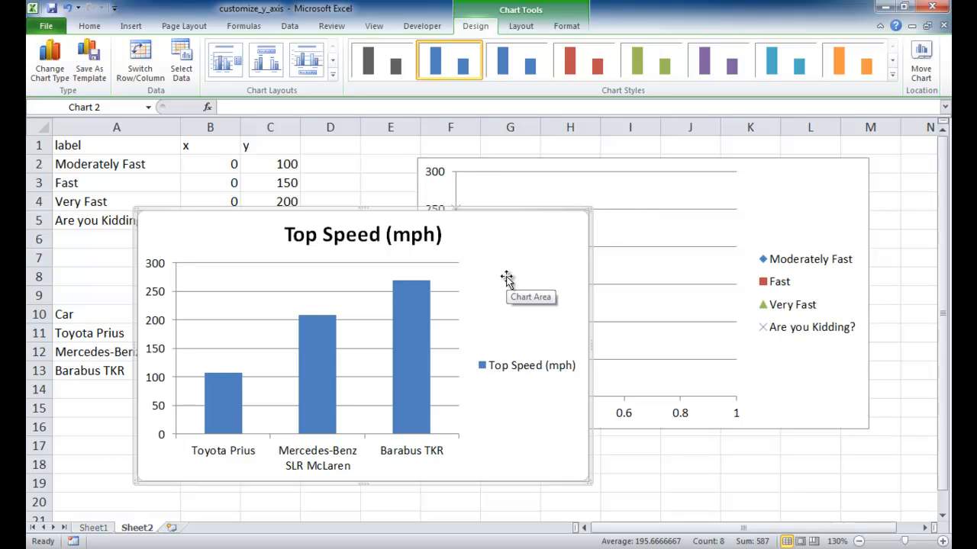
pyautogui.hotkey('ctrl', 'v')
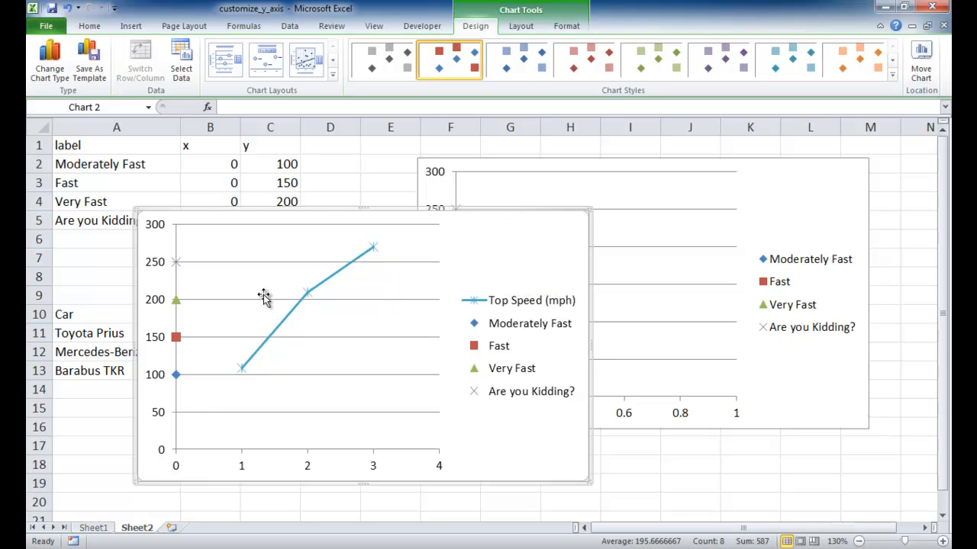
pyautogui.moveTo(471, 212); pyautogui.dragTo(699, 143)
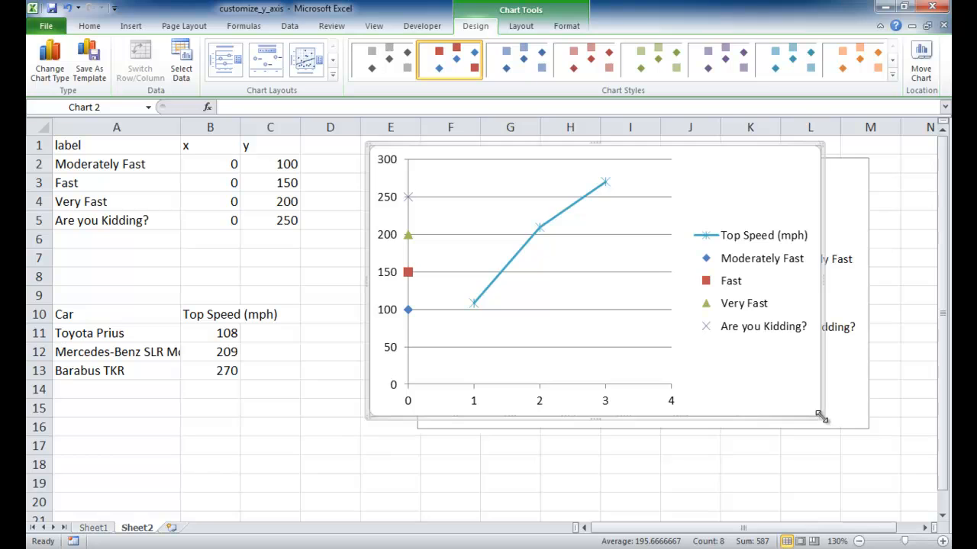
pyautogui.moveTo(822, 416); pyautogui.dragTo(898, 451)
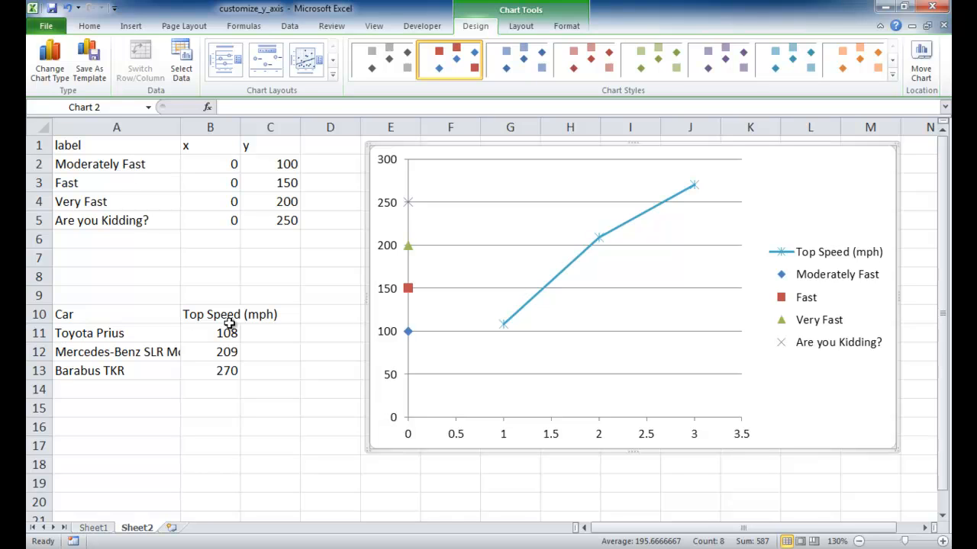
# - Add data labels to the Moderately Fast, Fast, Very Fast and "Are you Kidding?" series in the combined chart
pyautogui.click(409, 332)
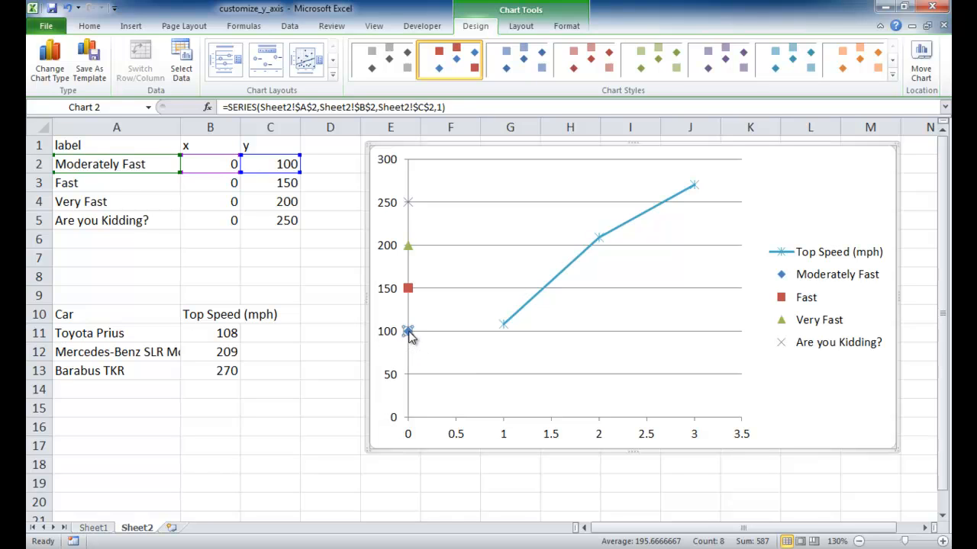
pyautogui.rightClick(409, 334)
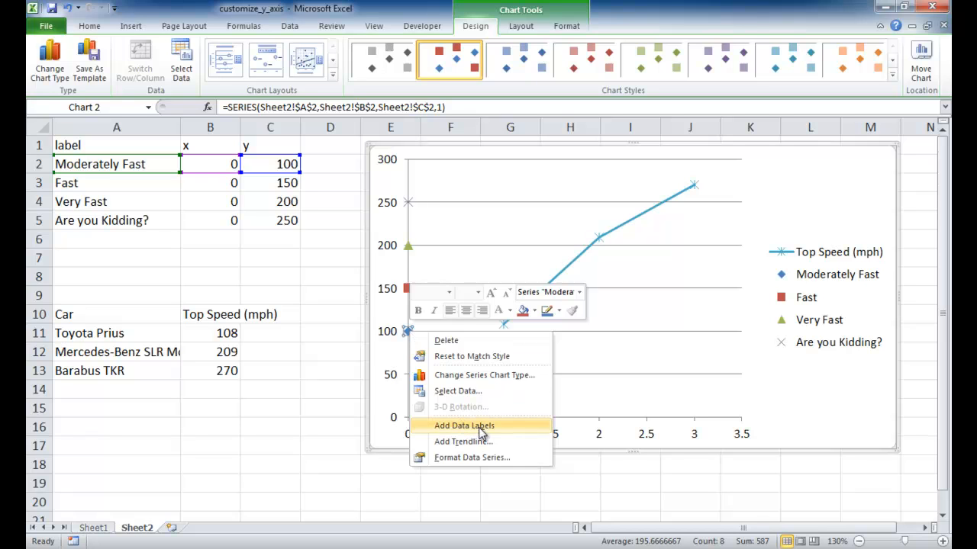
pyautogui.click(481, 429)
pyautogui.rightClick(409, 294)
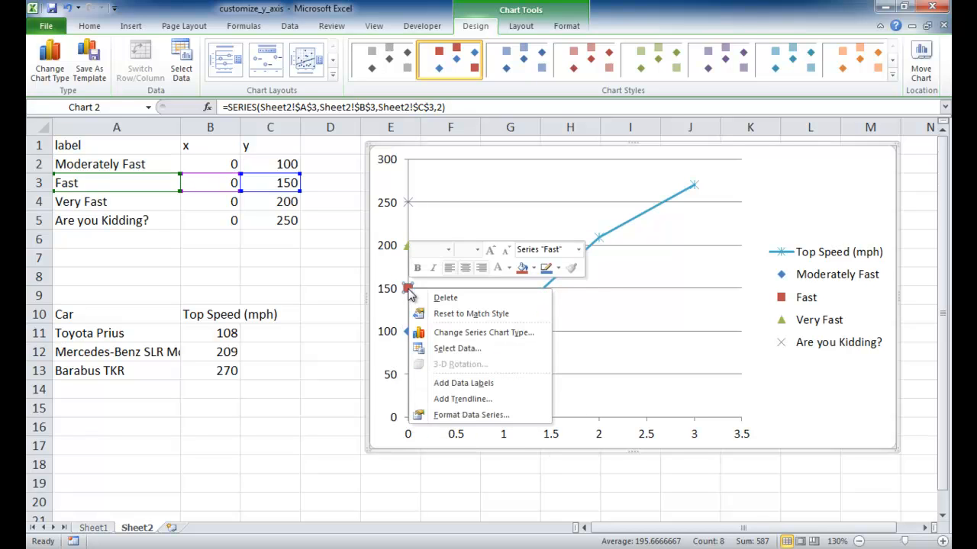
pyautogui.click(488, 384)
pyautogui.rightClick(410, 248)
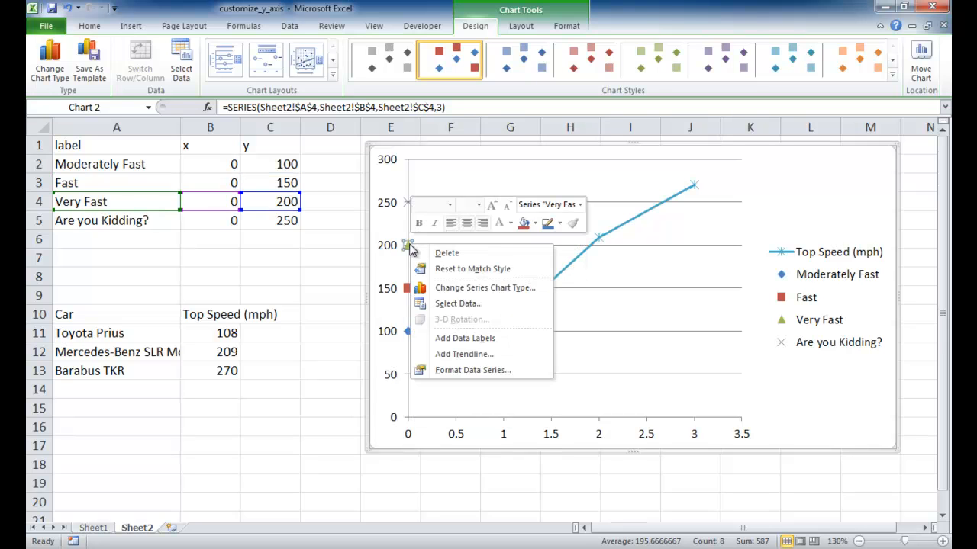
pyautogui.click(471, 339)
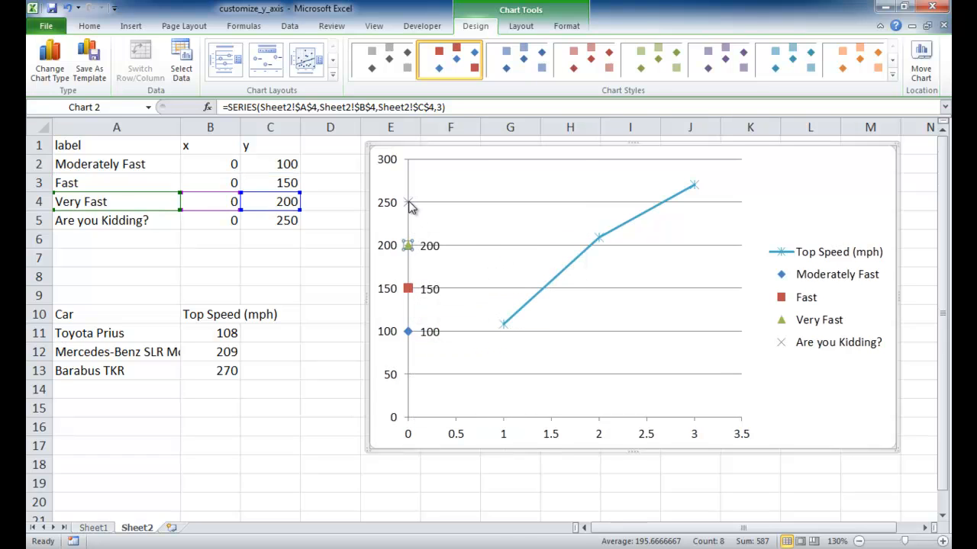
pyautogui.rightClick(408, 204)
pyautogui.click(471, 296)
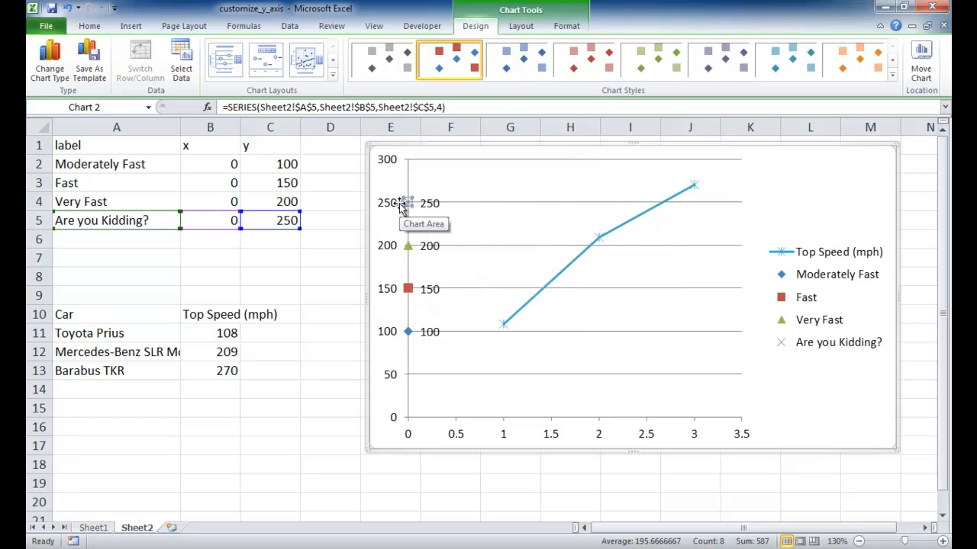
# - Make the Moderately Fast data label show the series name instead of the Y value
pyautogui.click(430, 334)
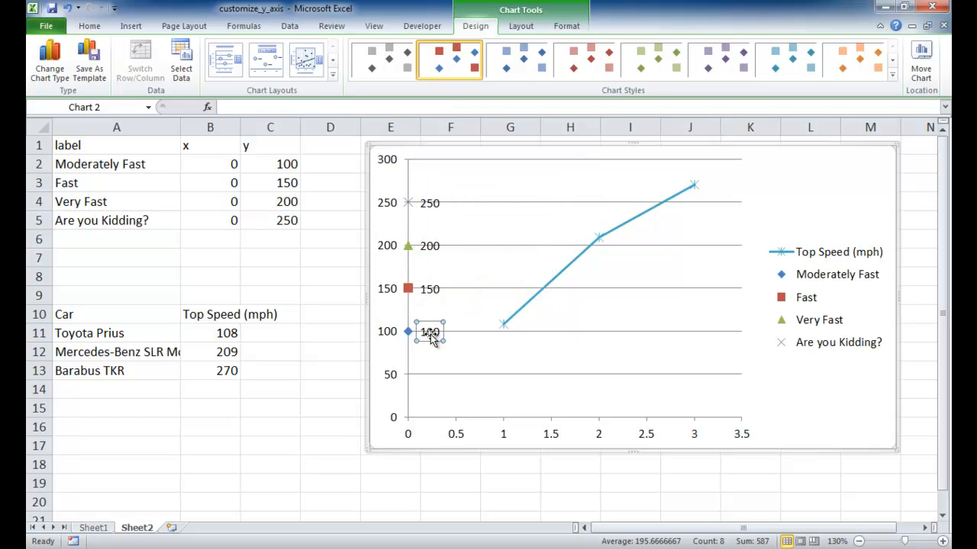
pyautogui.rightClick(431, 335)
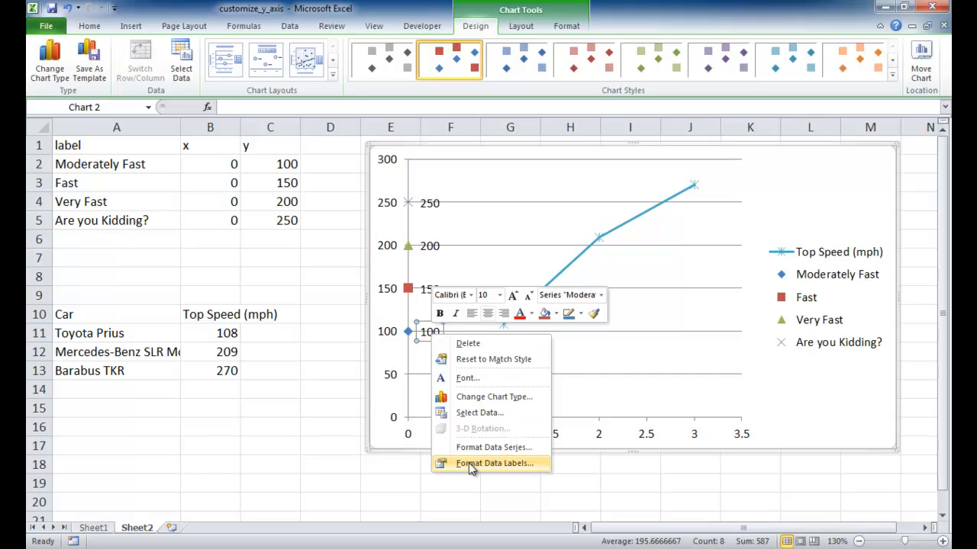
pyautogui.click(532, 467)
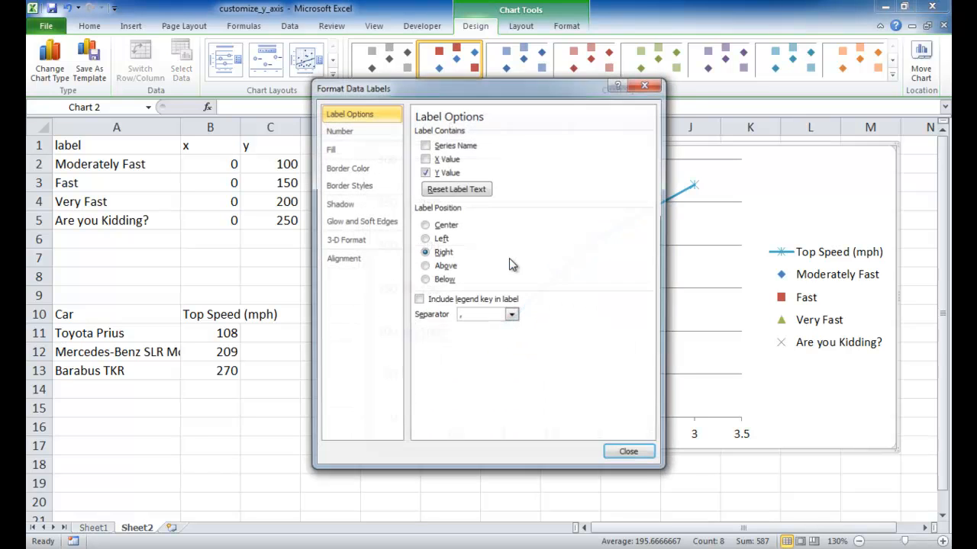
pyautogui.moveTo(451, 94); pyautogui.dragTo(631, 88)
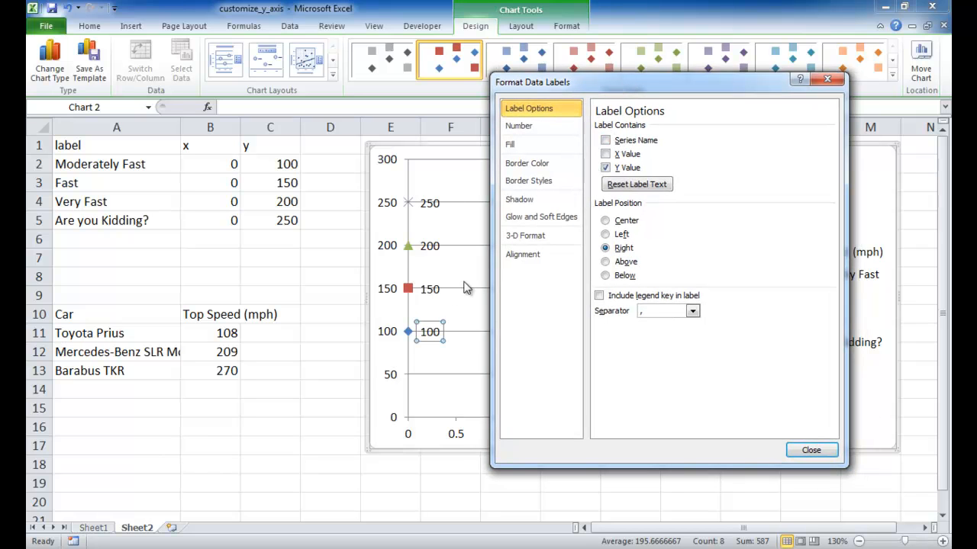
pyautogui.click(606, 141)
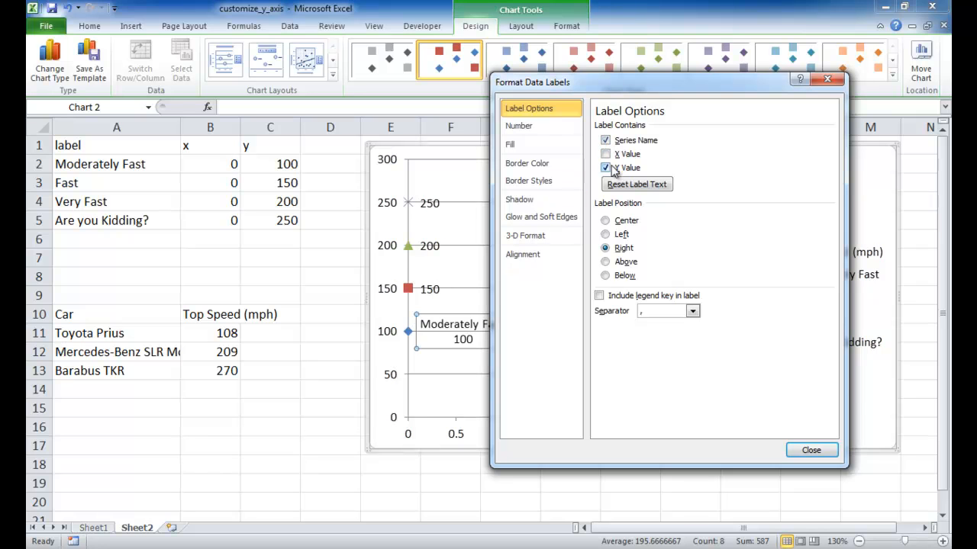
pyautogui.click(606, 168)
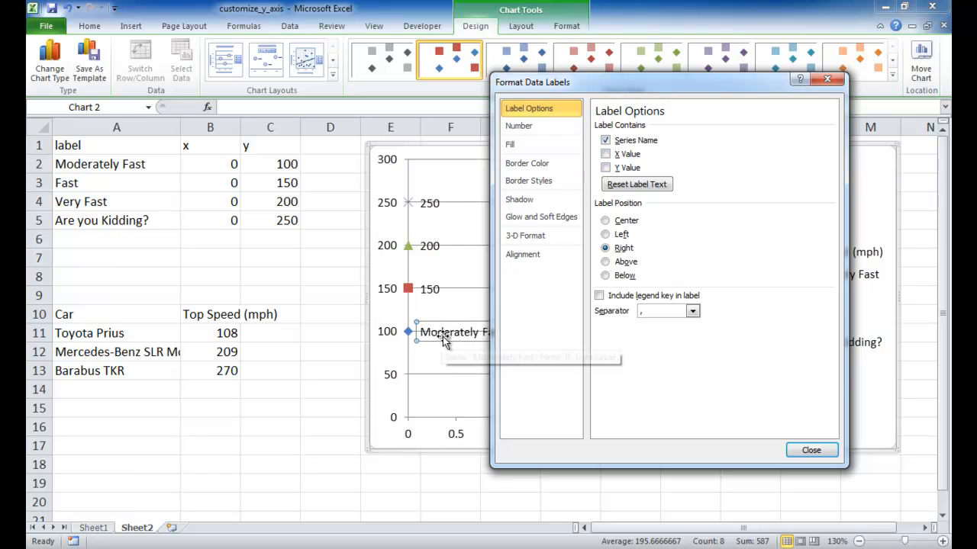
pyautogui.moveTo(610, 86); pyautogui.dragTo(649, 83)
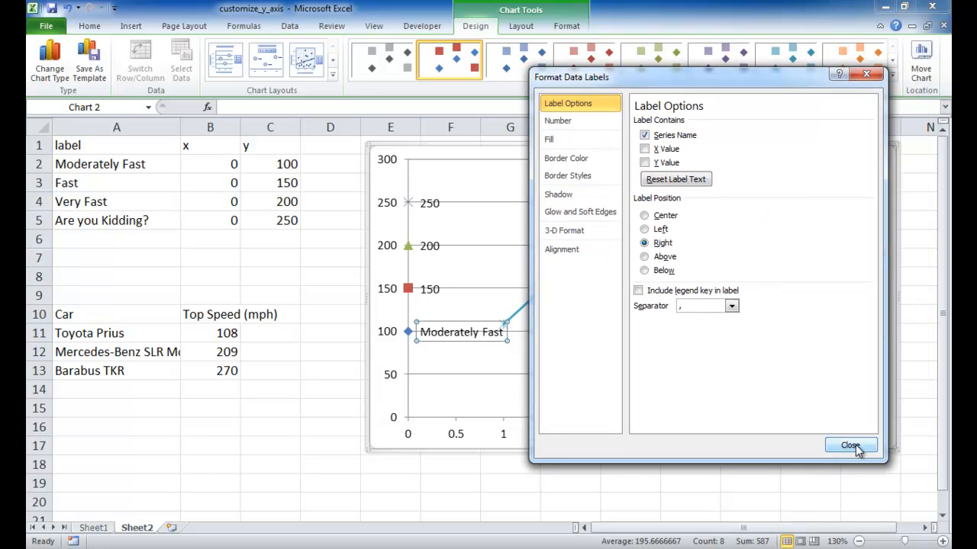
# - Make the Fast and Very Fast data labels show their series names instead of the Y values
pyautogui.click(431, 293)
pyautogui.click(644, 135)
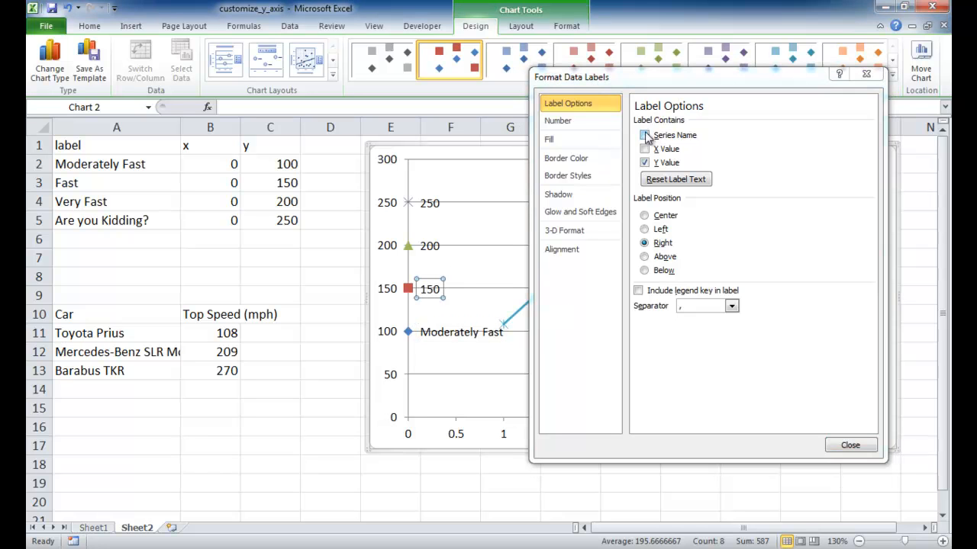
pyautogui.click(646, 163)
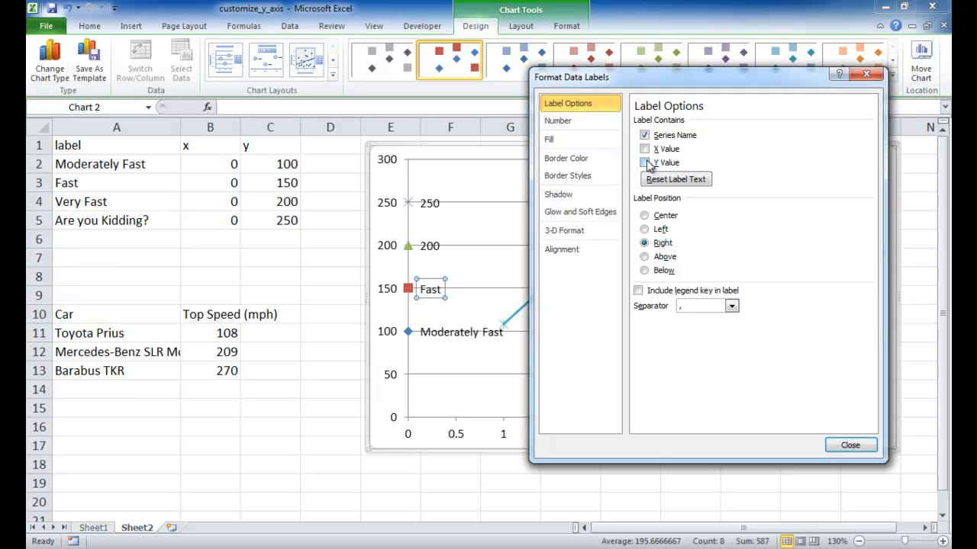
pyautogui.click(428, 249)
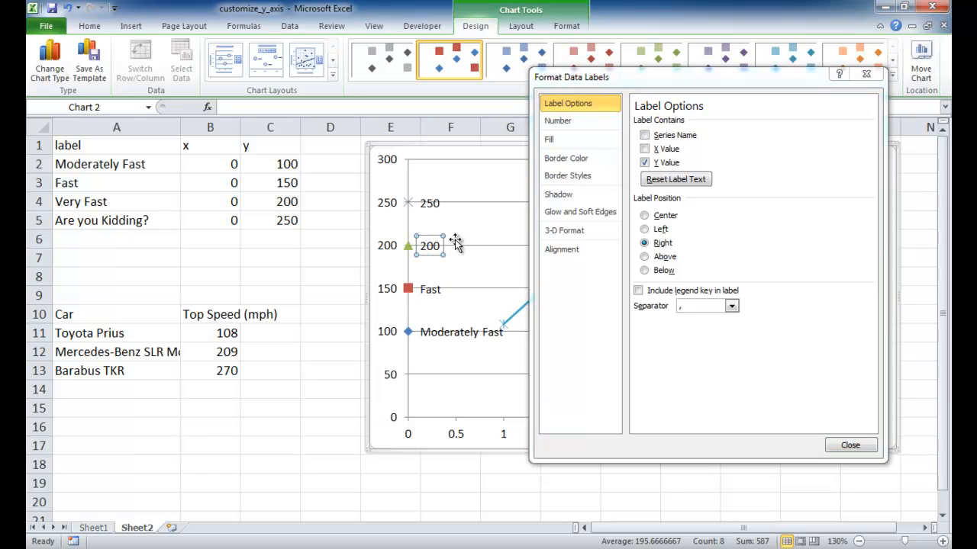
pyautogui.click(647, 136)
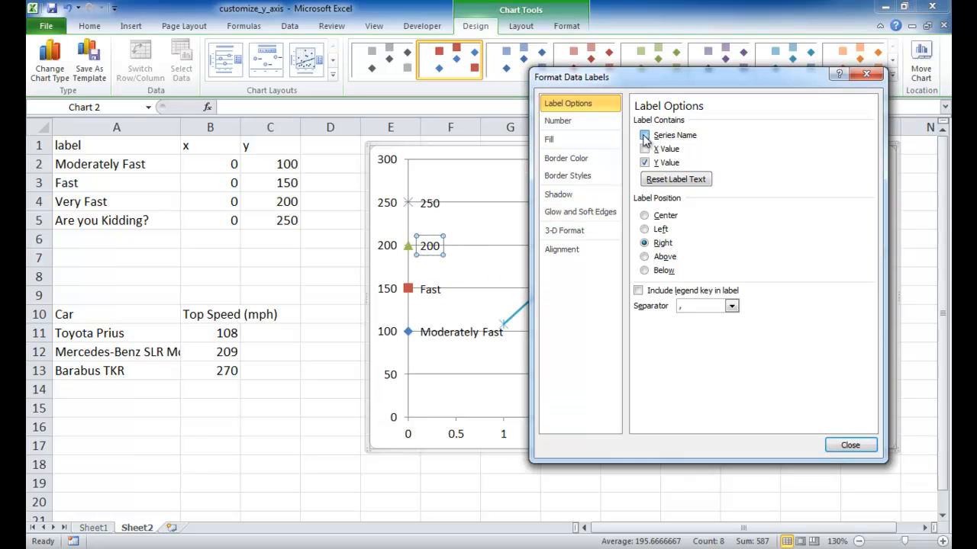
pyautogui.click(646, 164)
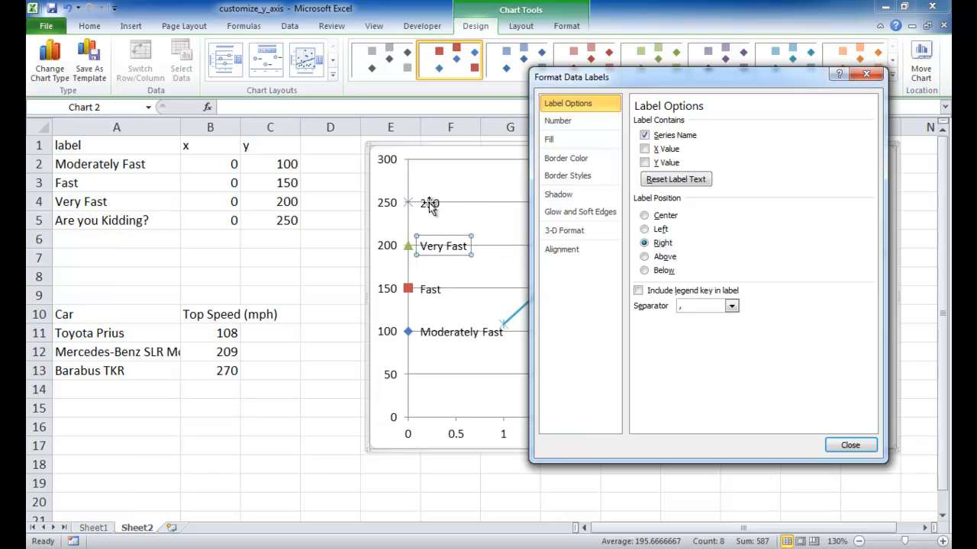
# - Make the "Are you Kidding?" data label show the series name instead of the Y value and finish the label formatting
pyautogui.click(431, 205)
pyautogui.click(647, 135)
pyautogui.click(646, 163)
pyautogui.moveTo(632, 83); pyautogui.dragTo(647, 74)
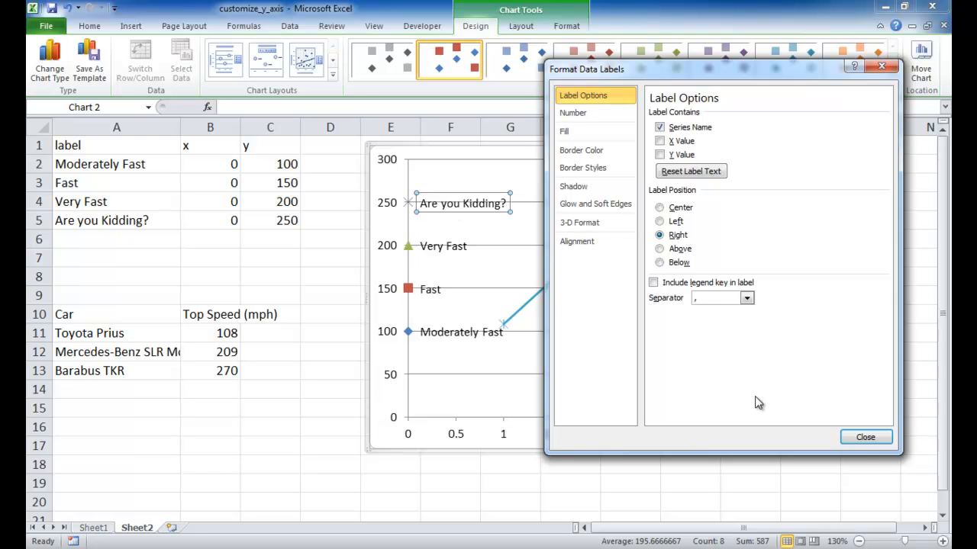
pyautogui.click(866, 437)
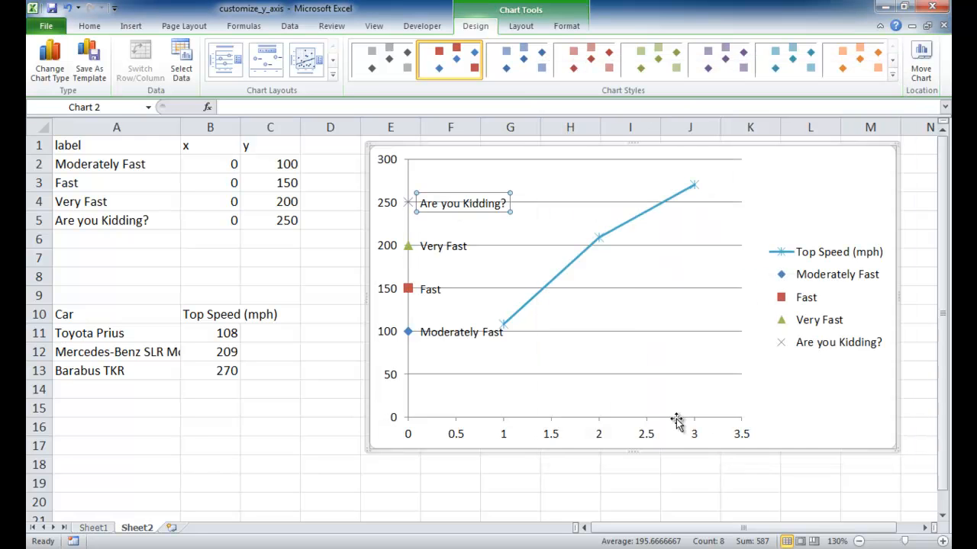
# - Set the marker type of the Moderately Fast series to None
pyautogui.click(409, 334)
pyautogui.rightClick(409, 334)
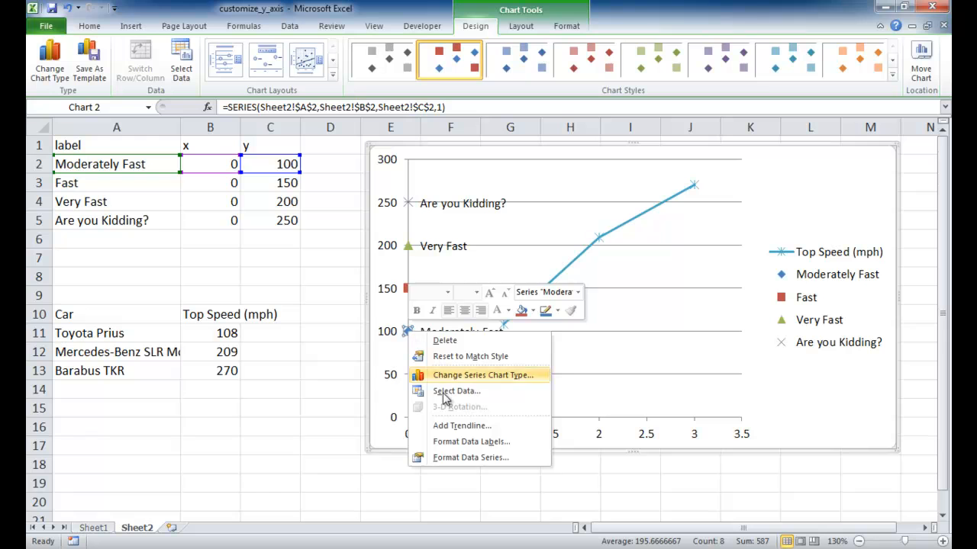
pyautogui.click(456, 459)
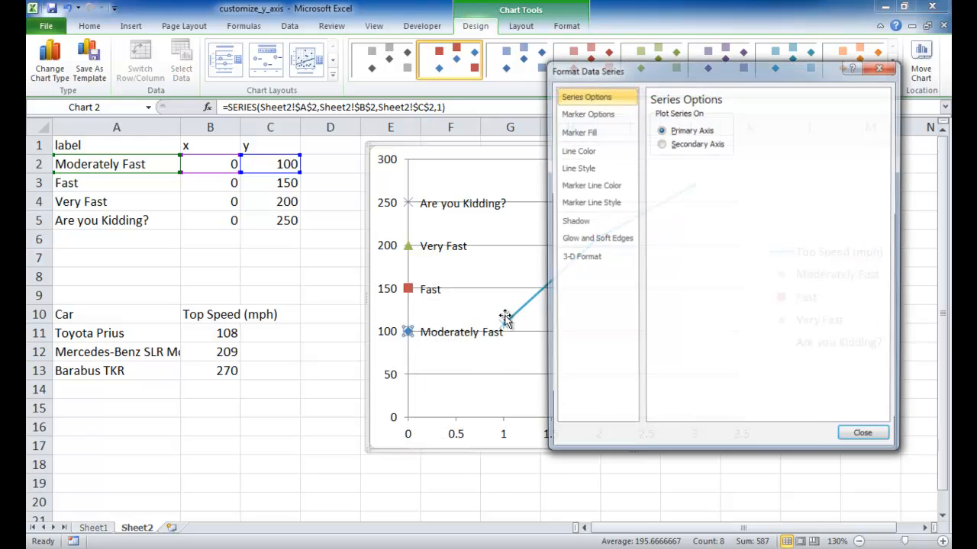
pyautogui.click(614, 111)
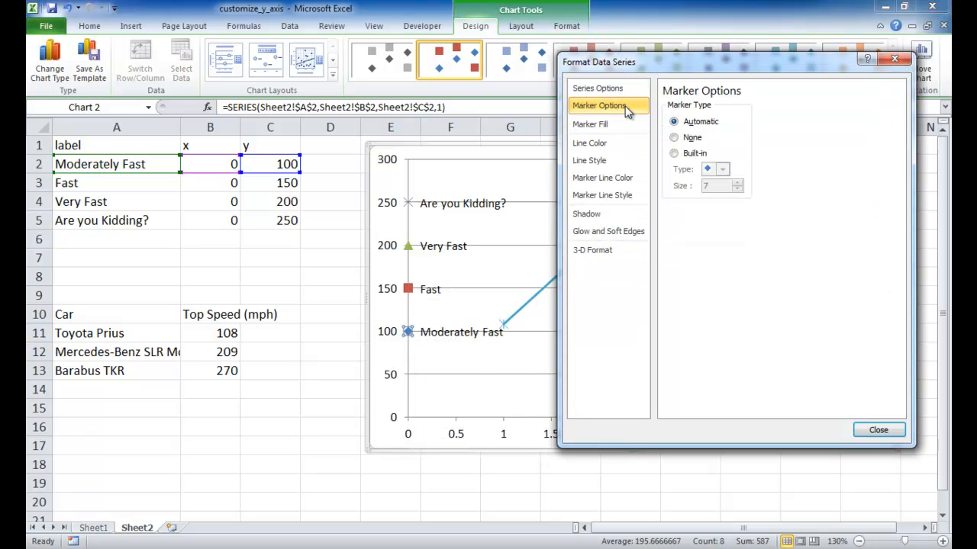
pyautogui.click(675, 138)
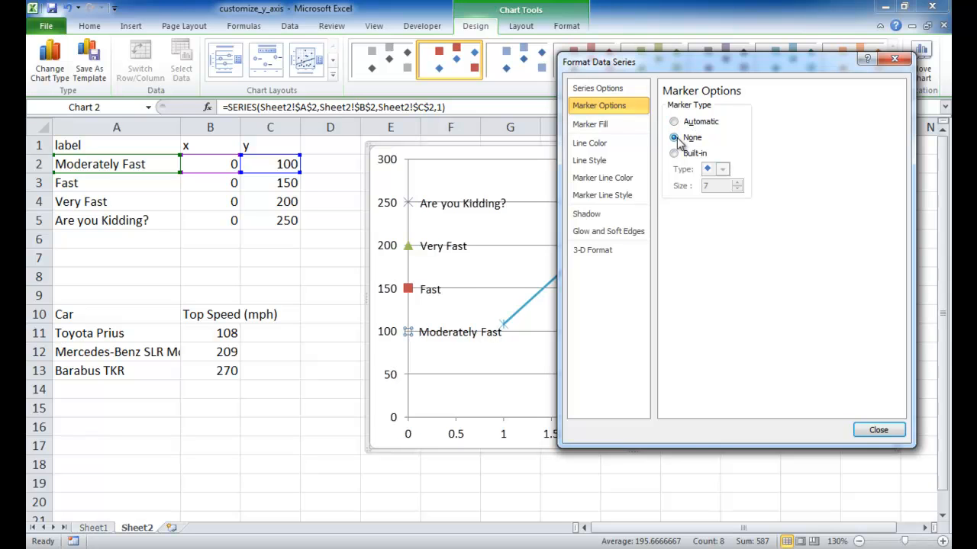
# - Set the marker type of the Fast series to None
pyautogui.click(409, 292)
pyautogui.click(600, 105)
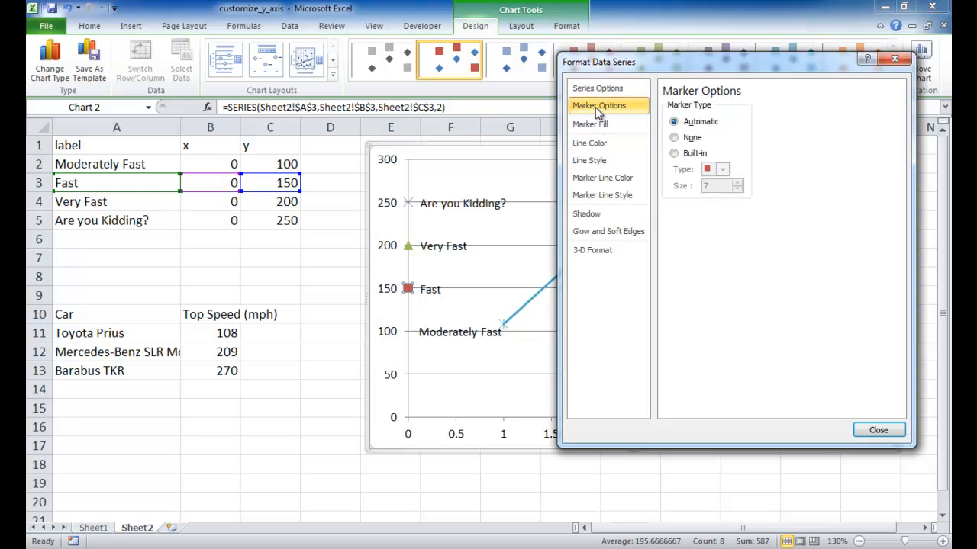
pyautogui.click(675, 138)
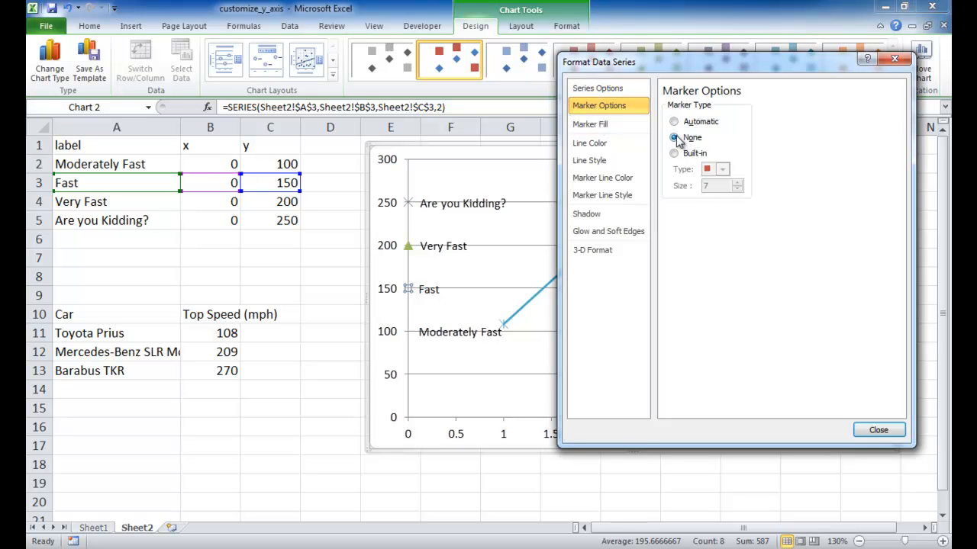
# - Set the marker type of the Very Fast series to None
pyautogui.click(406, 246)
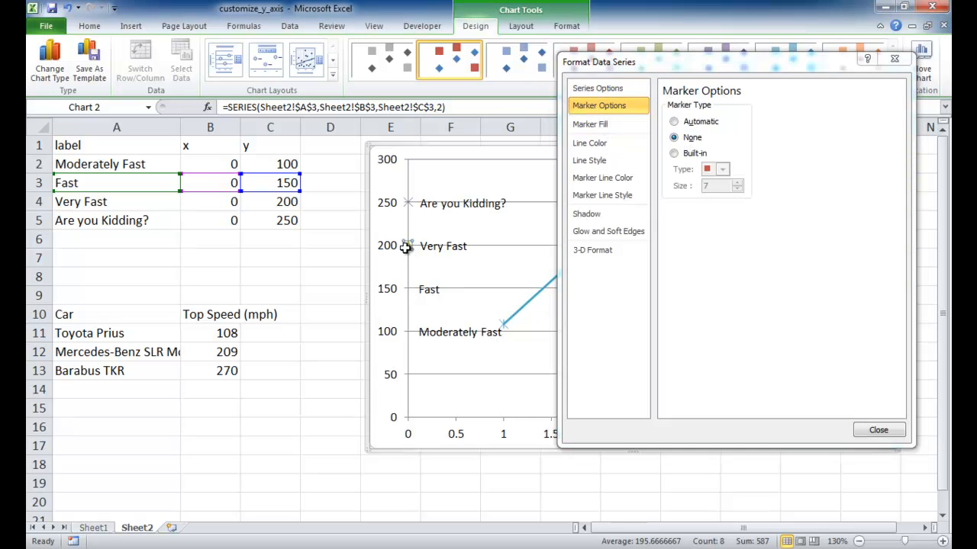
pyautogui.click(588, 105)
pyautogui.click(674, 137)
# - Set the marker type of the "Are you Kidding?" series to None and finish the series formatting
pyautogui.click(407, 204)
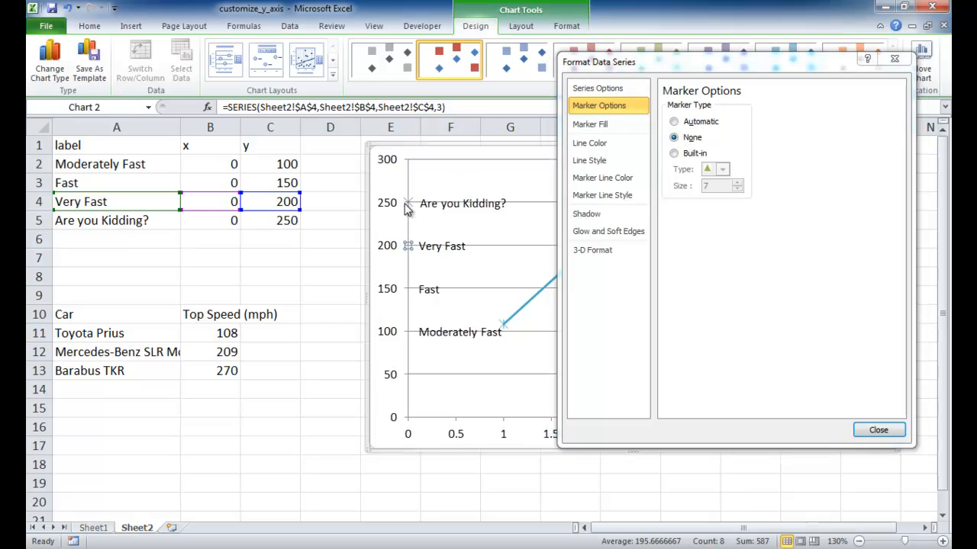
pyautogui.click(593, 109)
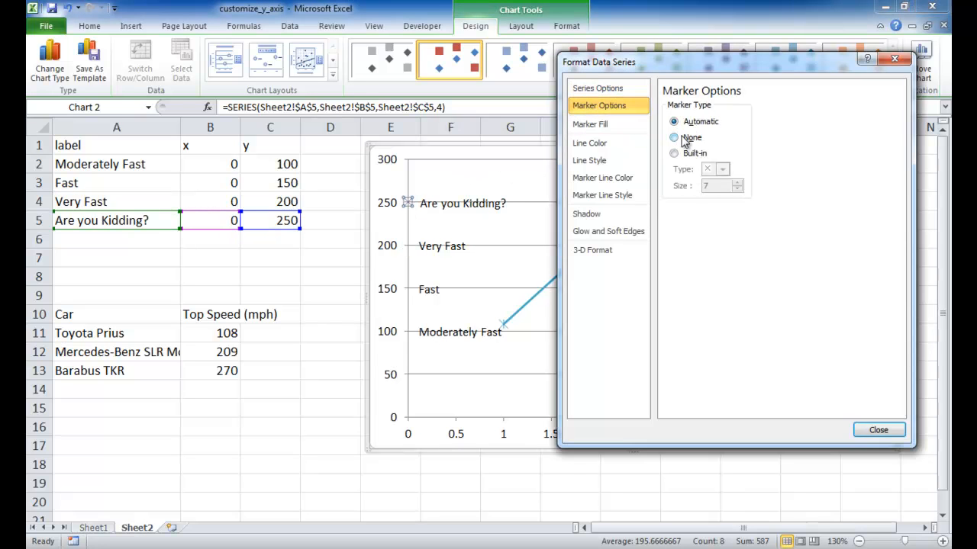
pyautogui.click(674, 138)
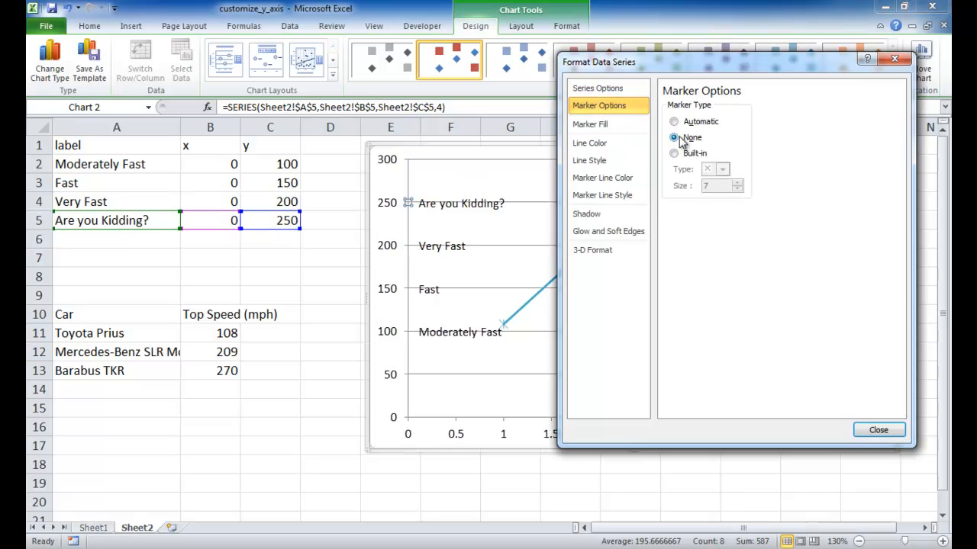
pyautogui.click(876, 430)
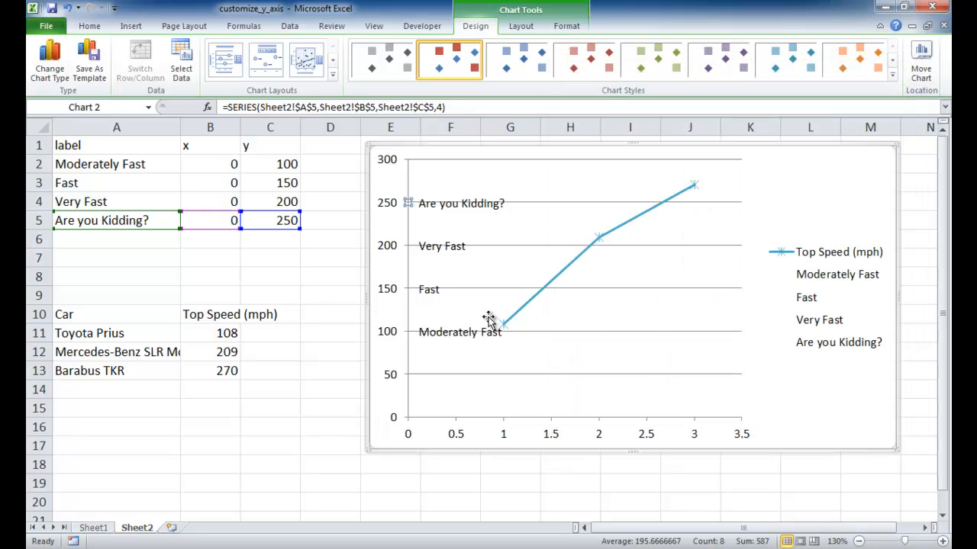
# - Change the chart type of the Top Speed (mph) series to Clustered Column
pyautogui.click(629, 224)
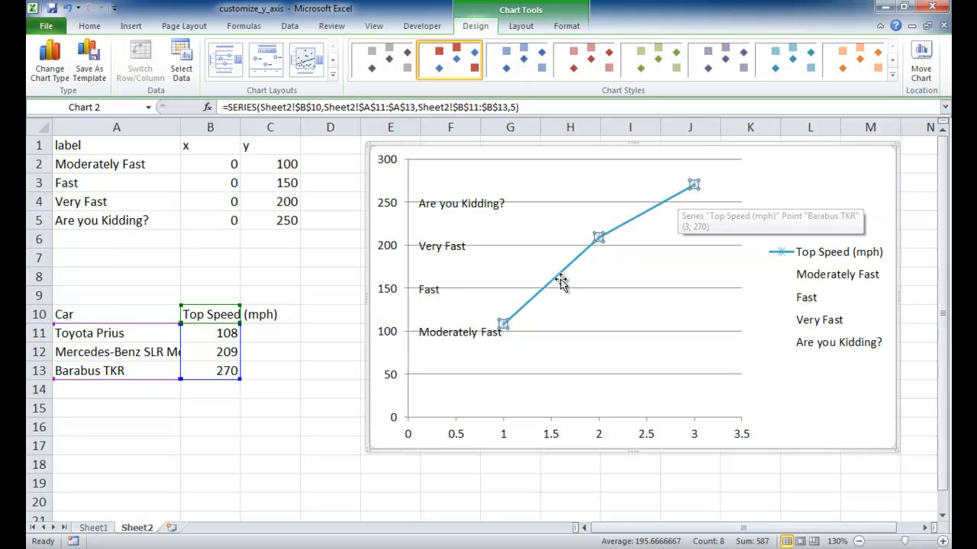
pyautogui.rightClick(599, 238)
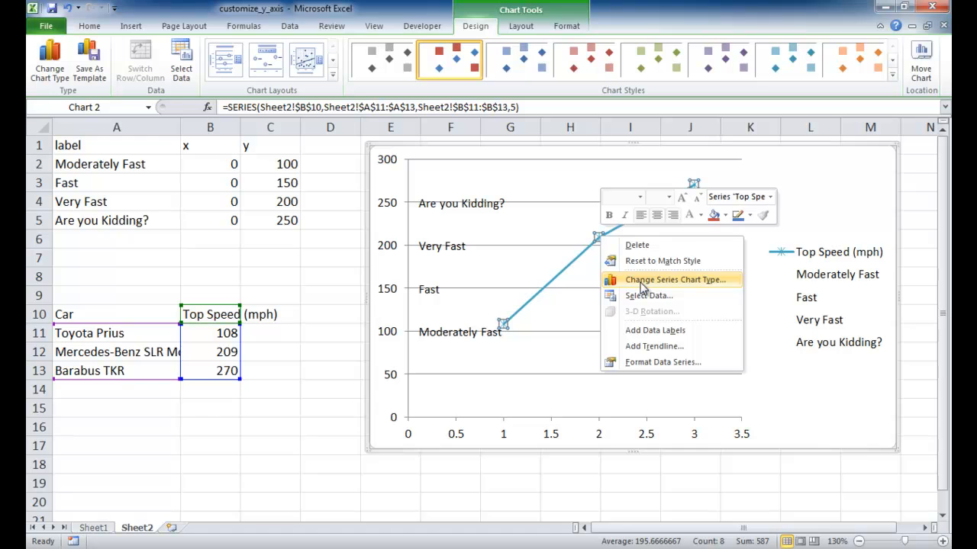
pyautogui.click(641, 280)
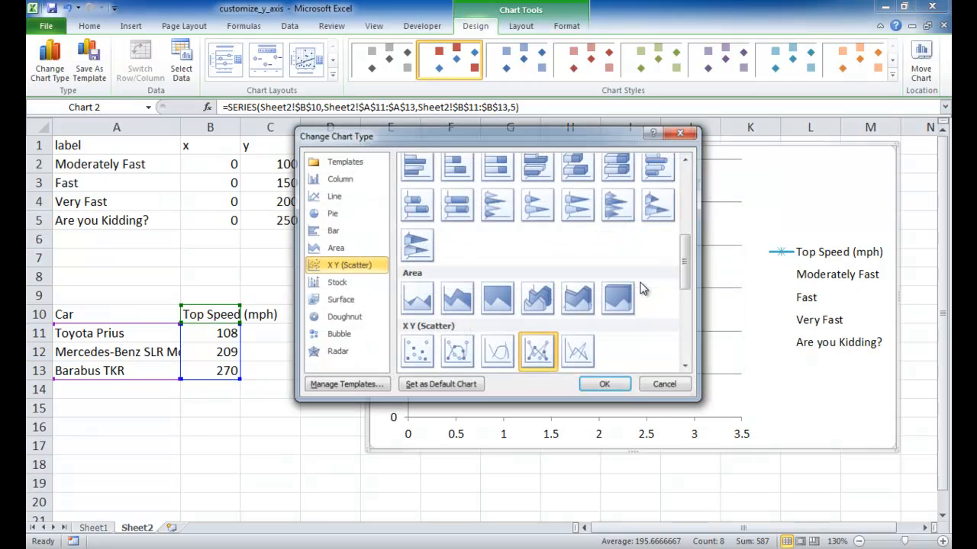
pyautogui.click(331, 180)
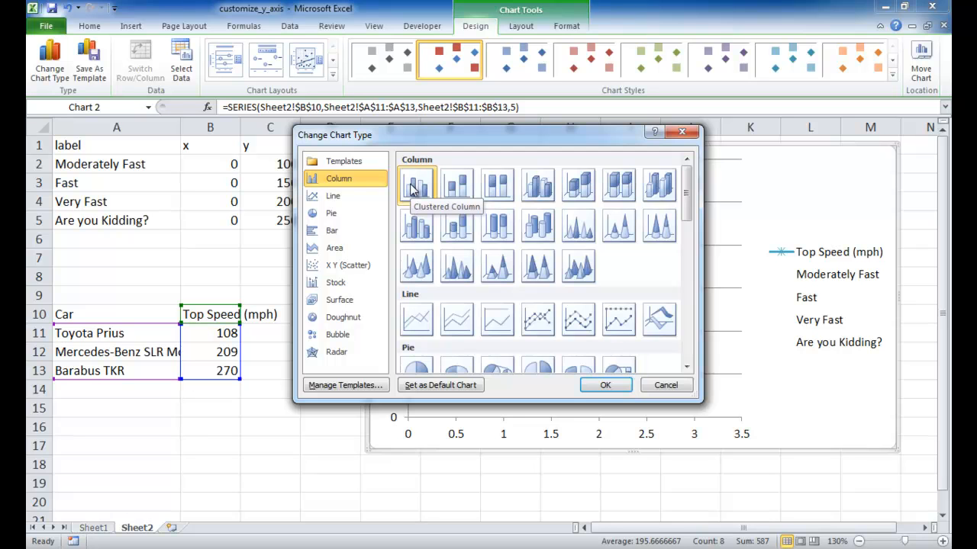
pyautogui.doubleClick(412, 190)
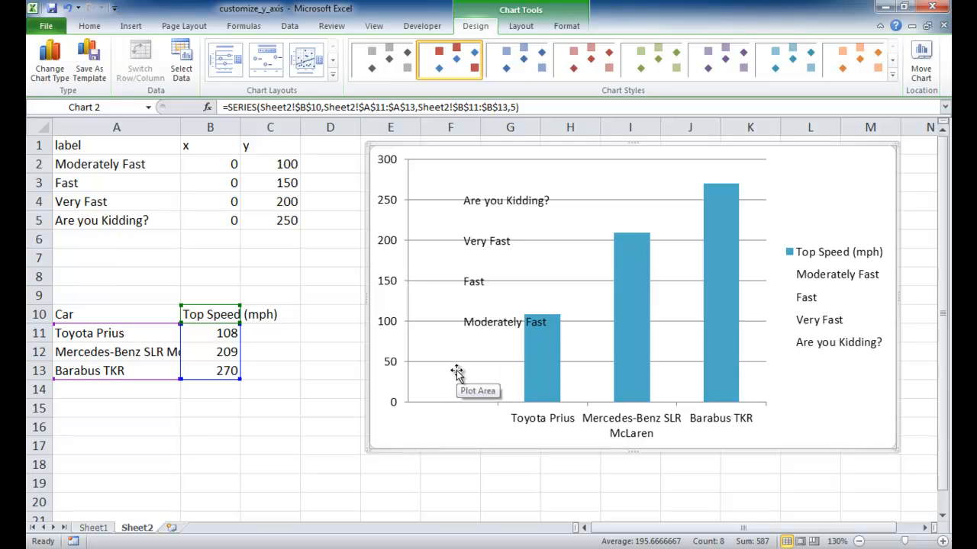
# - Delete the chart's horizontal gridlines and set the vertical axis labels to None
pyautogui.click(760, 205)
pyautogui.press('Delete')
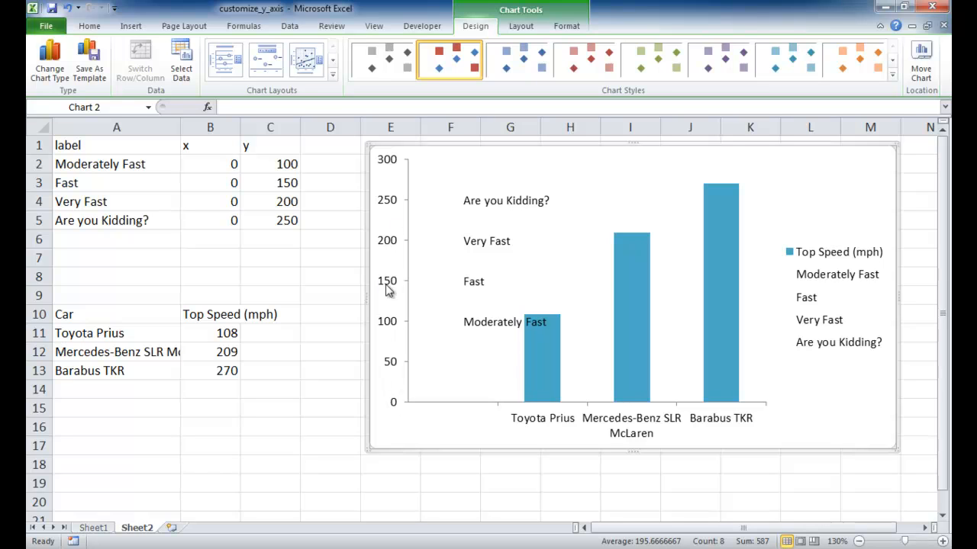
pyautogui.click(389, 207)
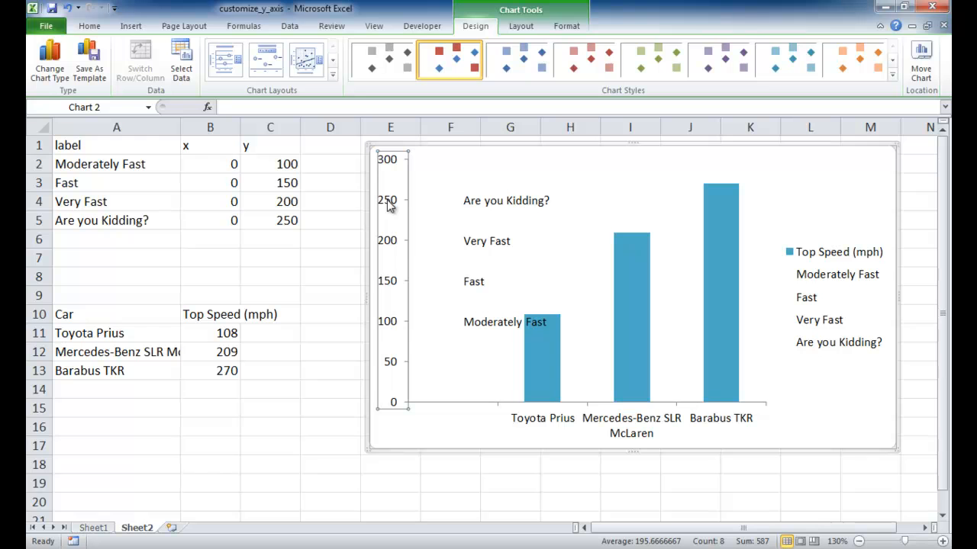
pyautogui.rightClick(389, 205)
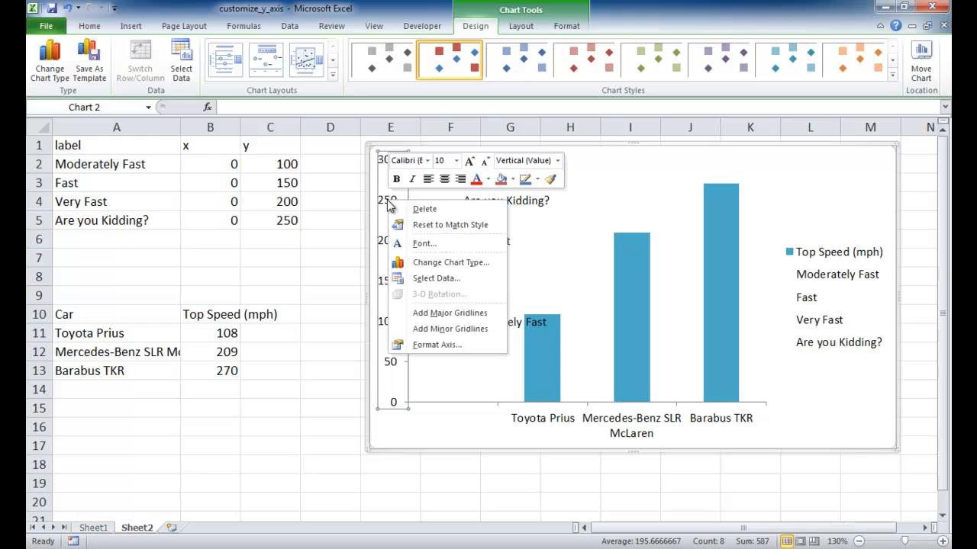
pyautogui.click(443, 346)
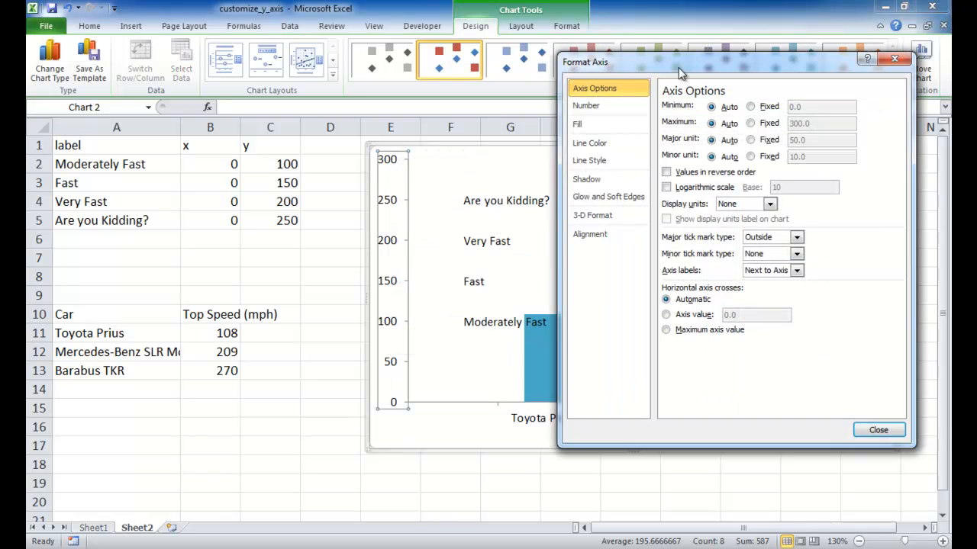
pyautogui.moveTo(681, 73); pyautogui.dragTo(660, 68)
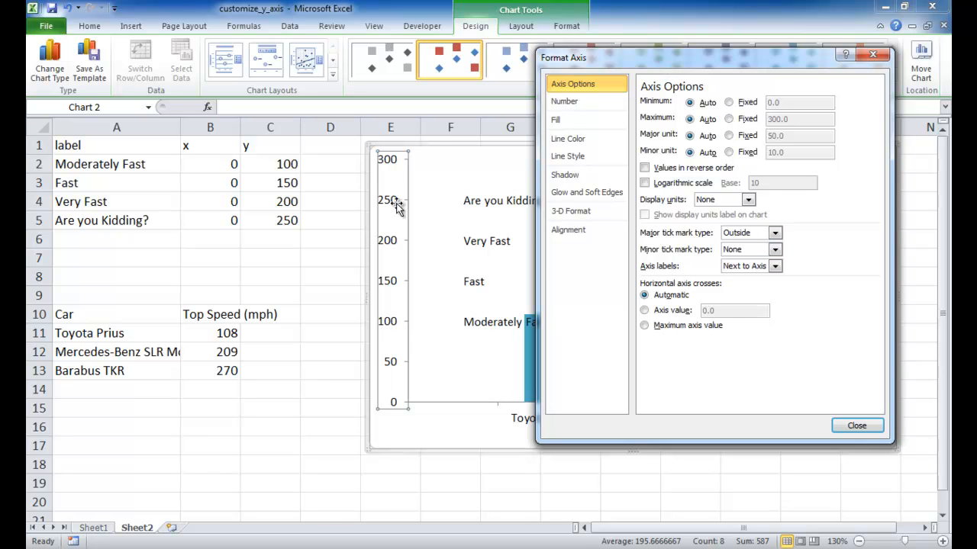
pyautogui.click(773, 266)
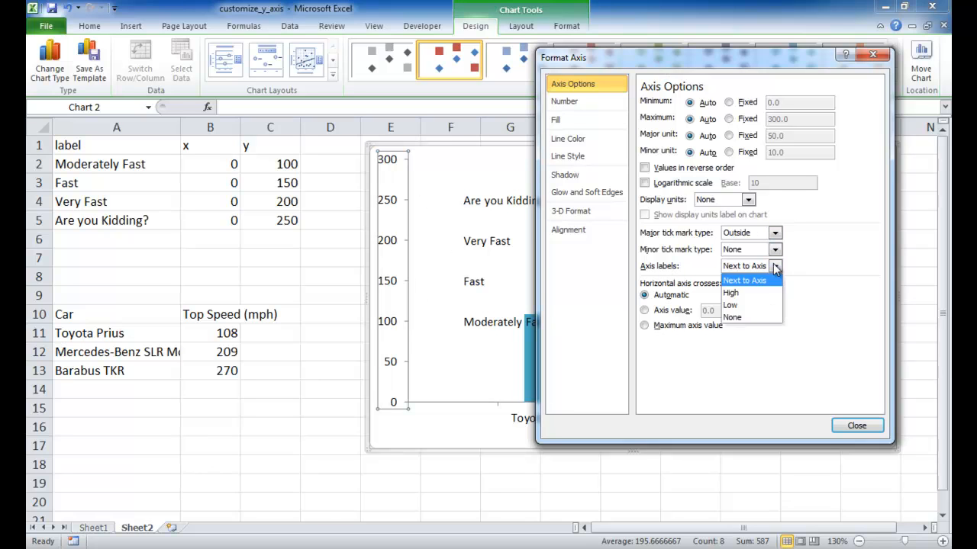
pyautogui.click(744, 316)
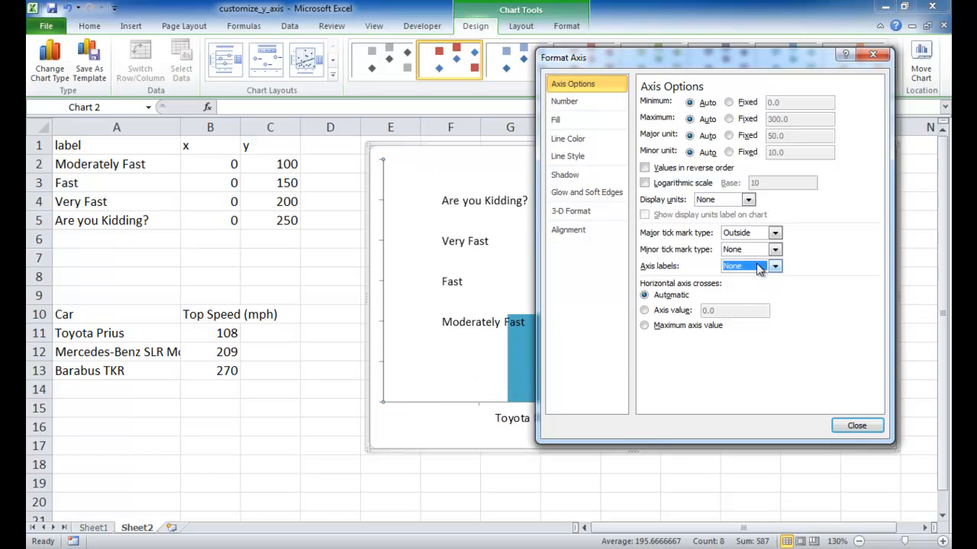
pyautogui.click(855, 424)
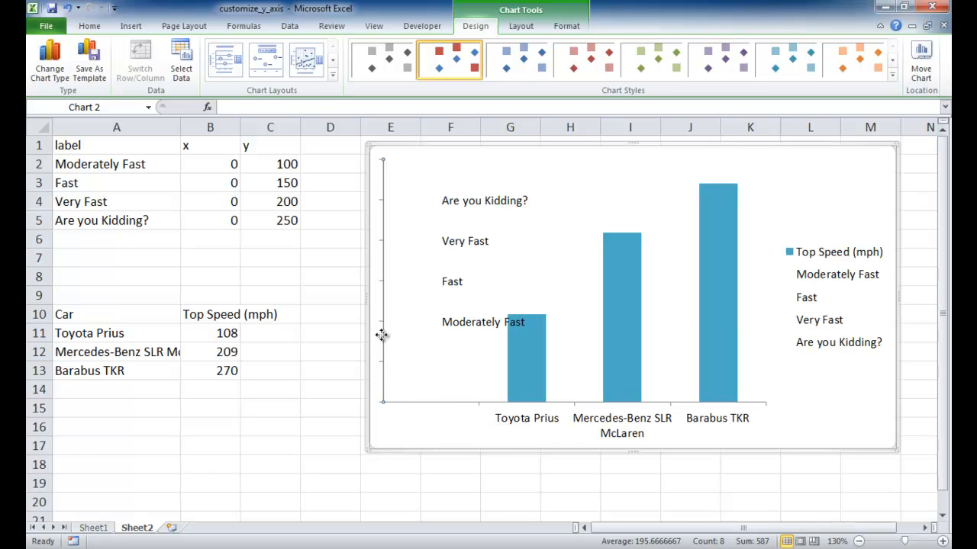
# - Format the horizontal axis so that the vertical axis crosses at category number 1
pyautogui.click(513, 425)
pyautogui.rightClick(514, 425)
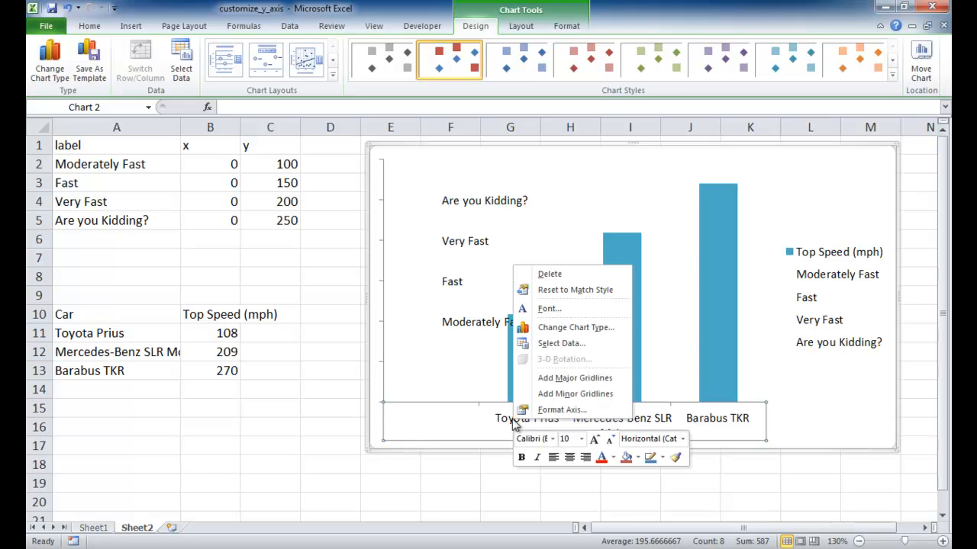
pyautogui.click(566, 414)
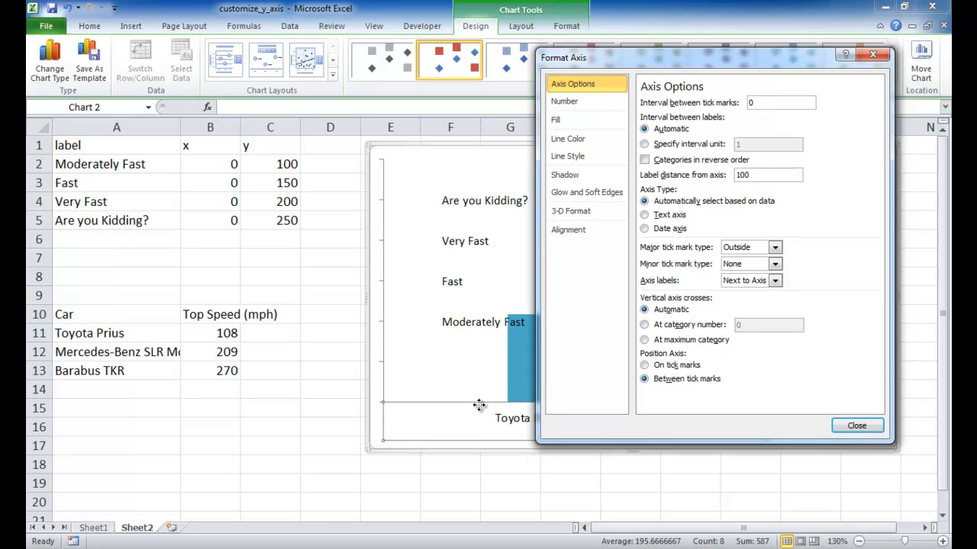
pyautogui.click(645, 325)
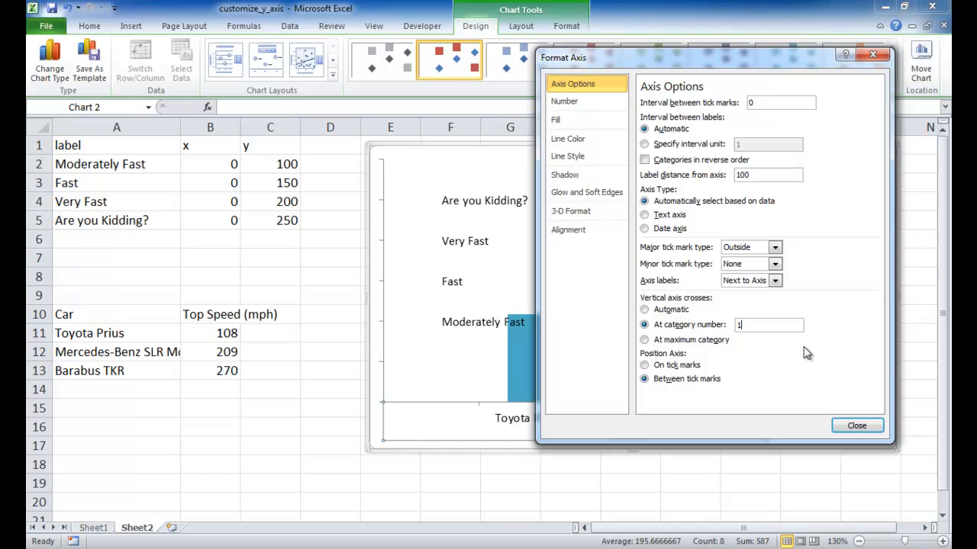
pyautogui.press('Tab')
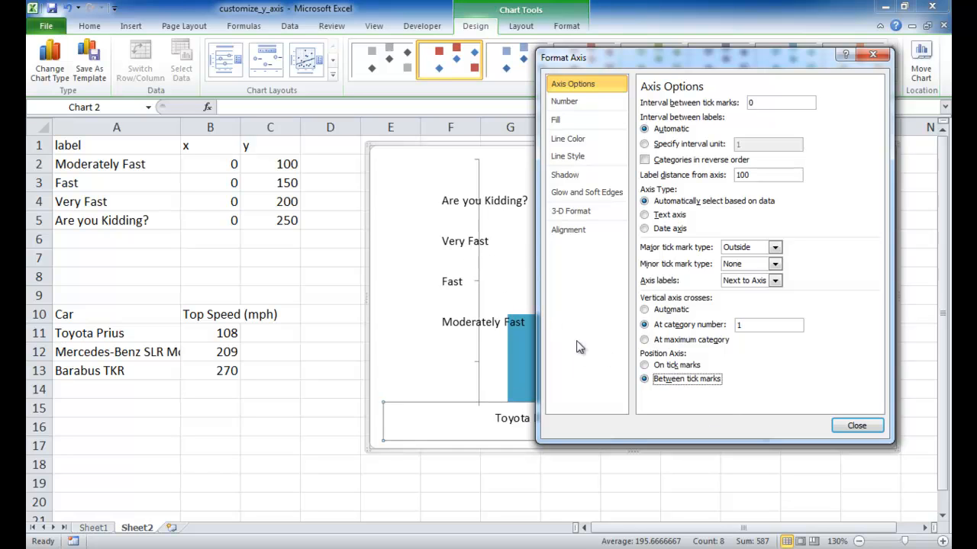
pyautogui.click(855, 426)
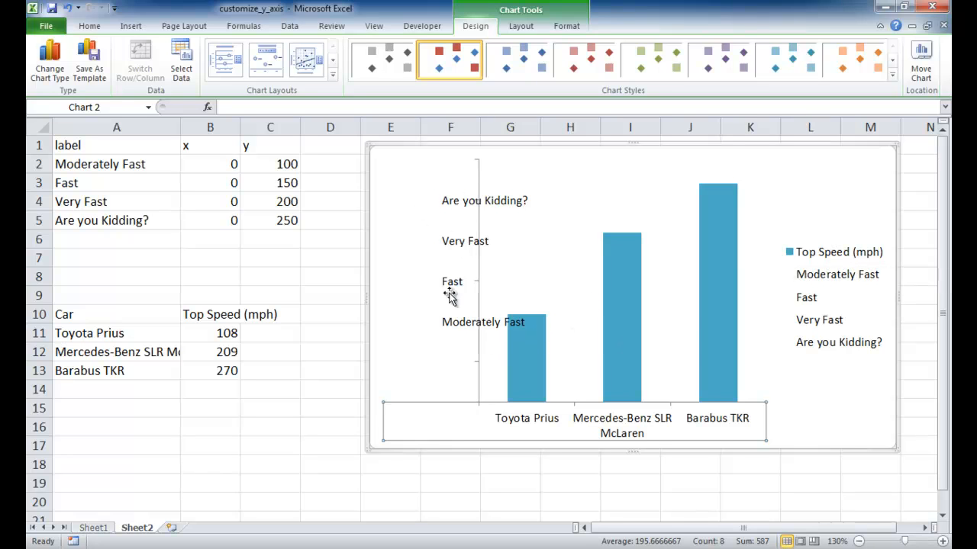
# - Move the Are you Kidding?, Very Fast and Moderately Fast labels to the left of the vertical axis line, and delete the chart legend
pyautogui.click(467, 201)
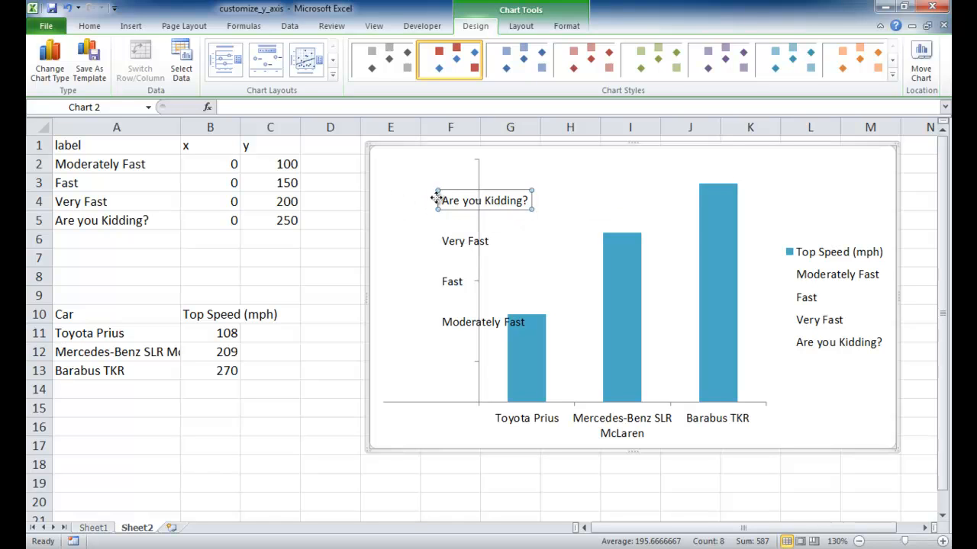
pyautogui.moveTo(435, 196); pyautogui.dragTo(386, 197)
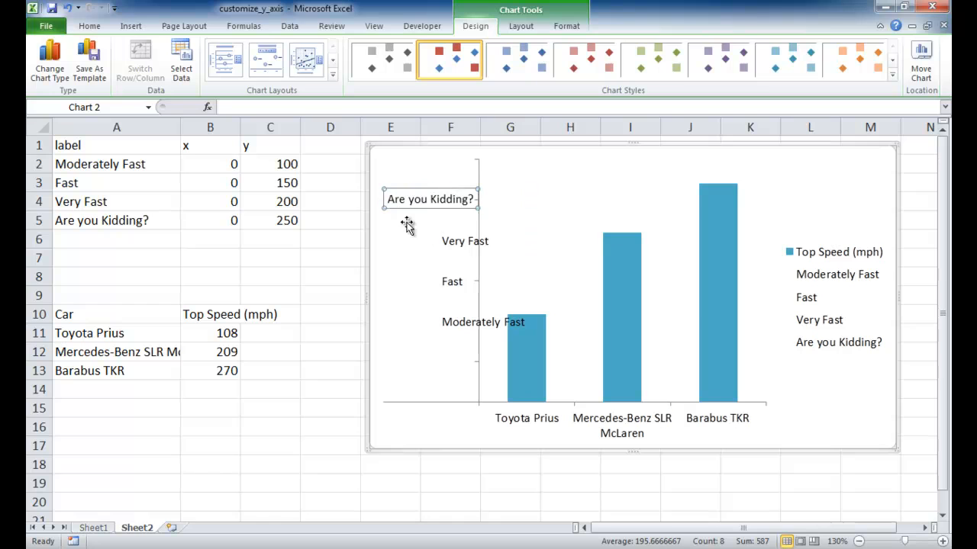
pyautogui.click(467, 242)
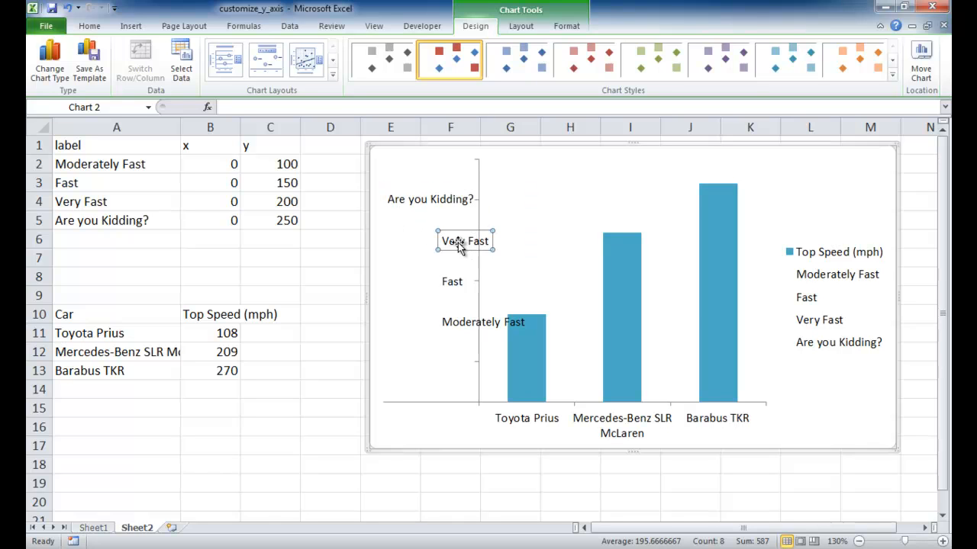
pyautogui.moveTo(438, 243); pyautogui.dragTo(419, 242)
pyautogui.click(450, 281)
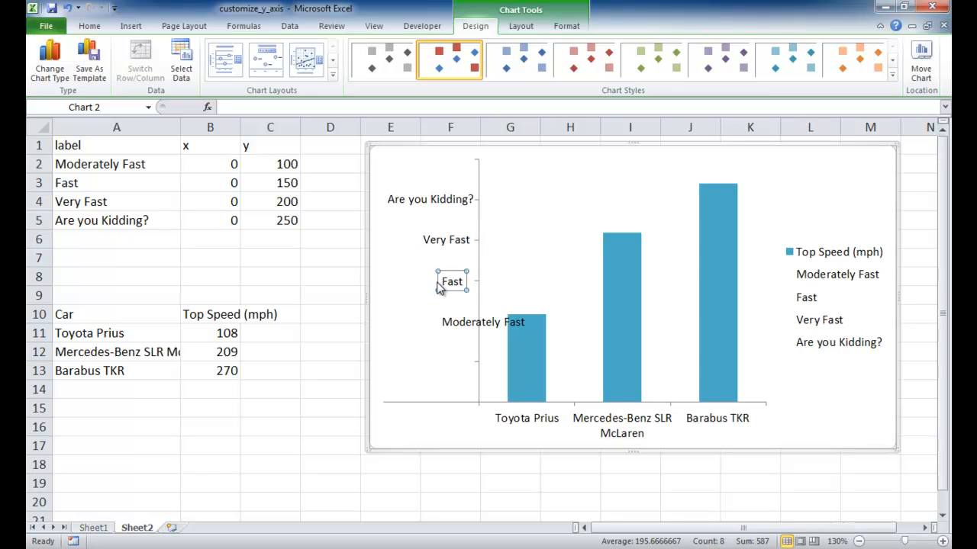
pyautogui.click(463, 327)
pyautogui.moveTo(431, 322); pyautogui.dragTo(392, 322)
pyautogui.click(816, 259)
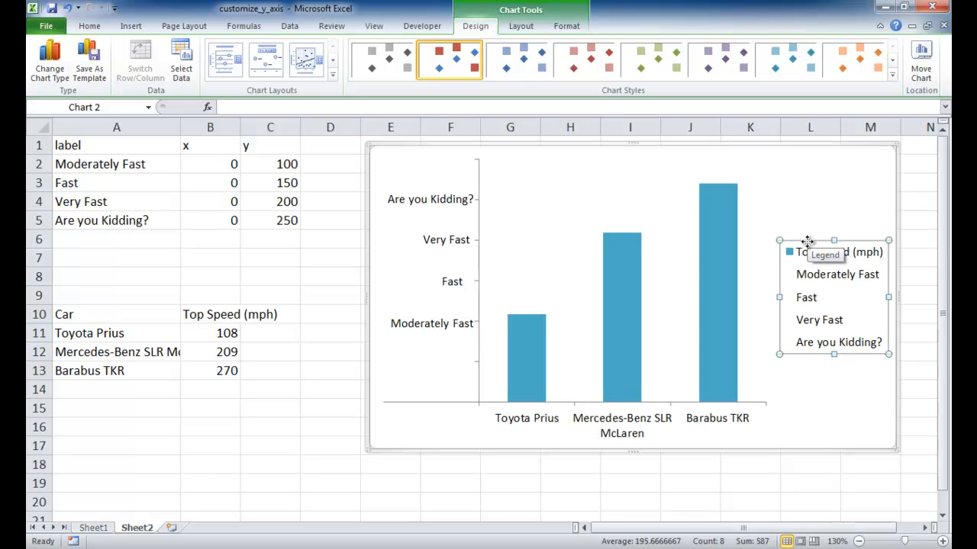
pyautogui.press('Delete')
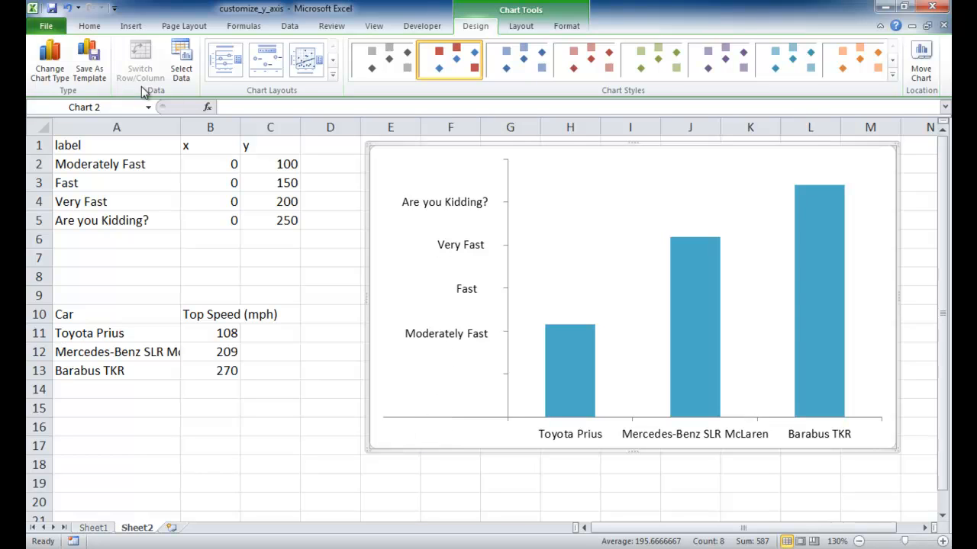
# - Draw a rectangle about 1.37" wide and 0.14" high over the horizontal axis segment left of the vertical axis
pyautogui.click(132, 26)
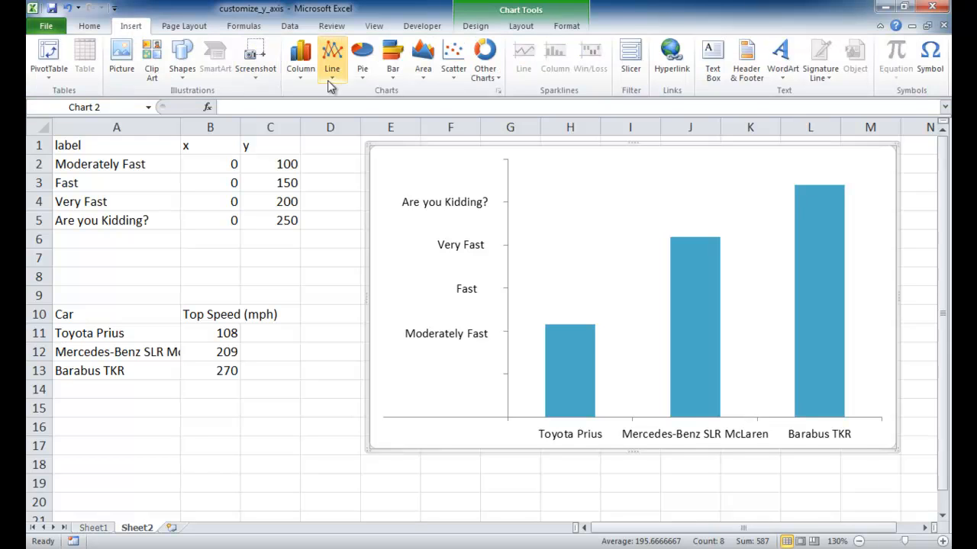
pyautogui.click(183, 61)
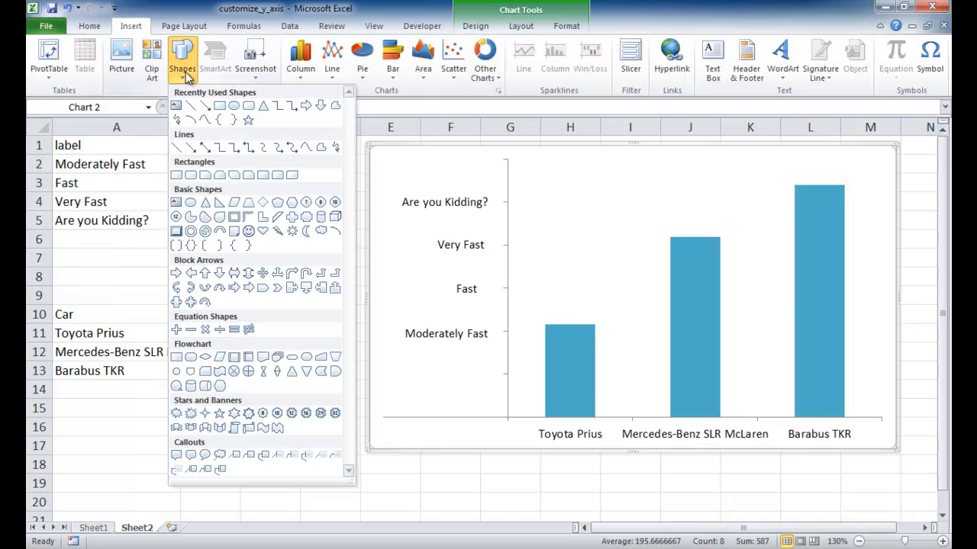
pyautogui.click(220, 107)
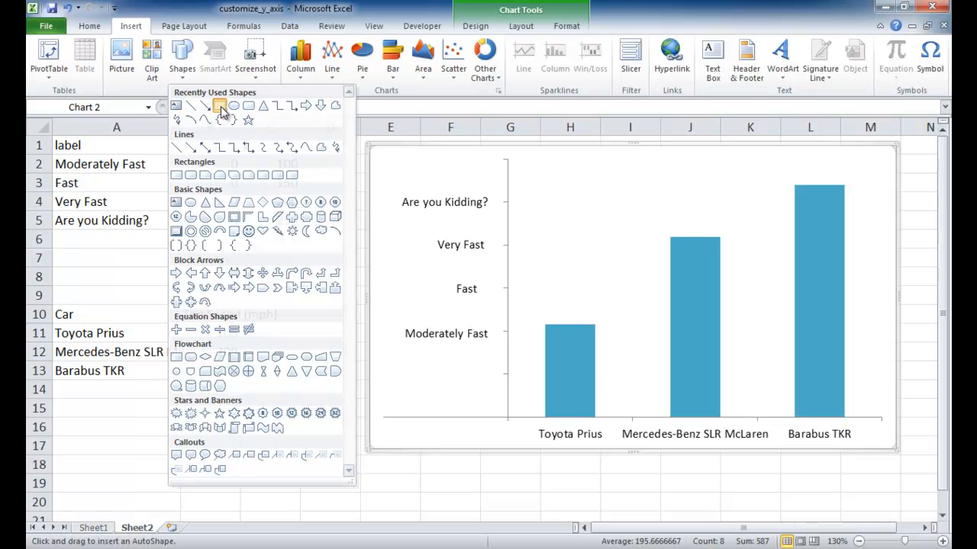
pyautogui.moveTo(381, 412); pyautogui.dragTo(504, 425)
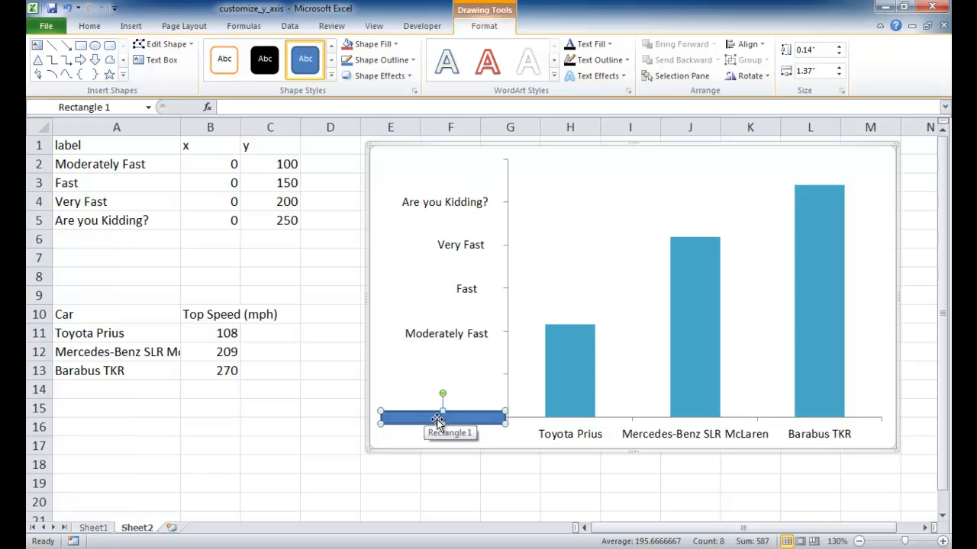
# - Fill the rectangle covering the horizontal axis segment with white and remove its outline
pyautogui.rightClick(439, 424)
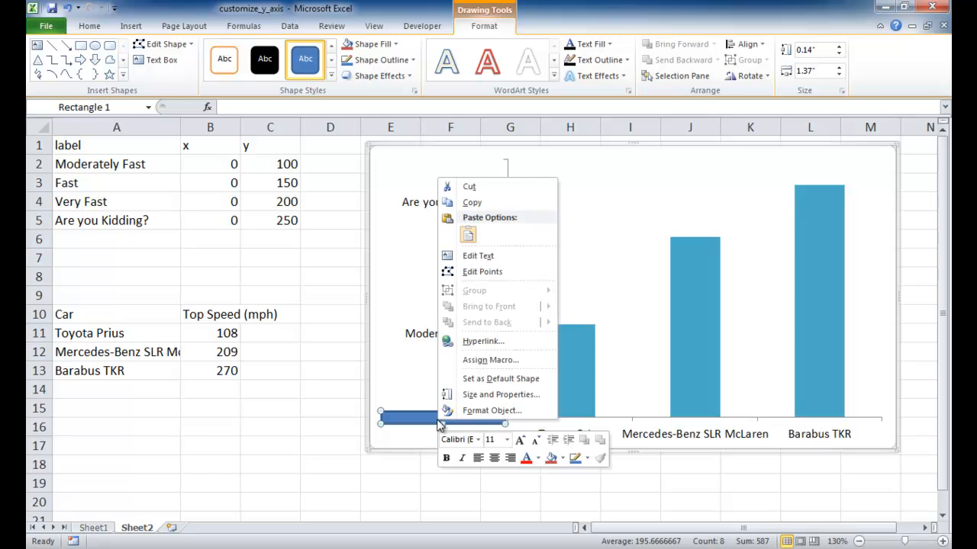
pyautogui.click(563, 459)
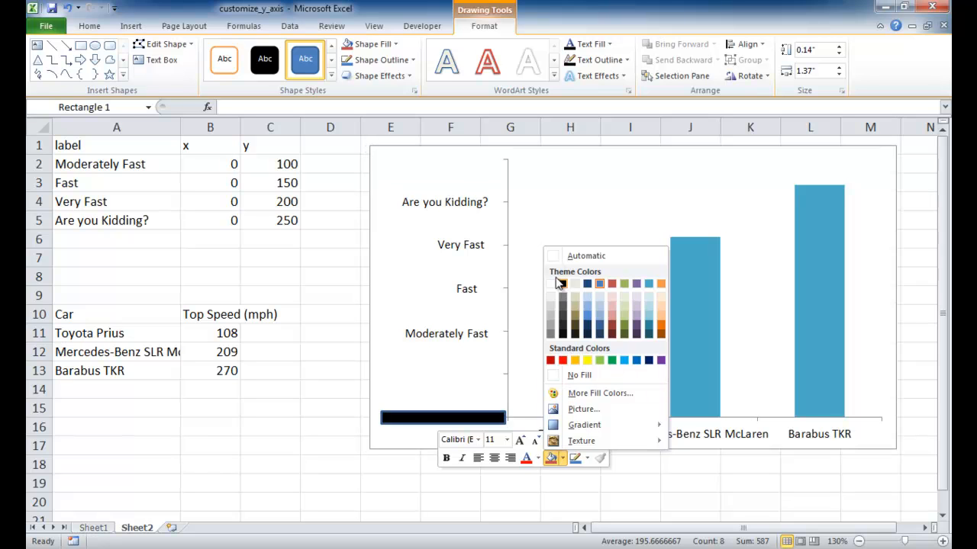
pyautogui.click(552, 285)
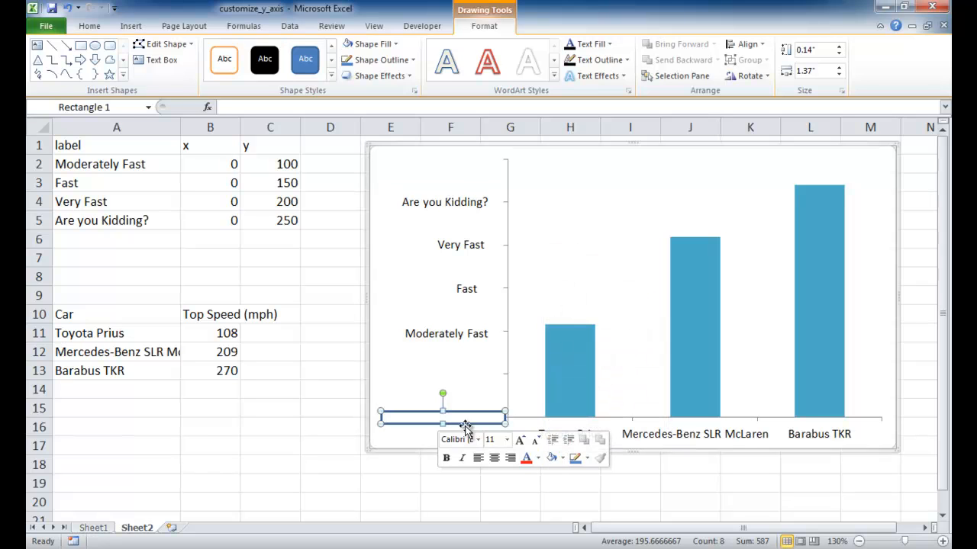
pyautogui.click(587, 459)
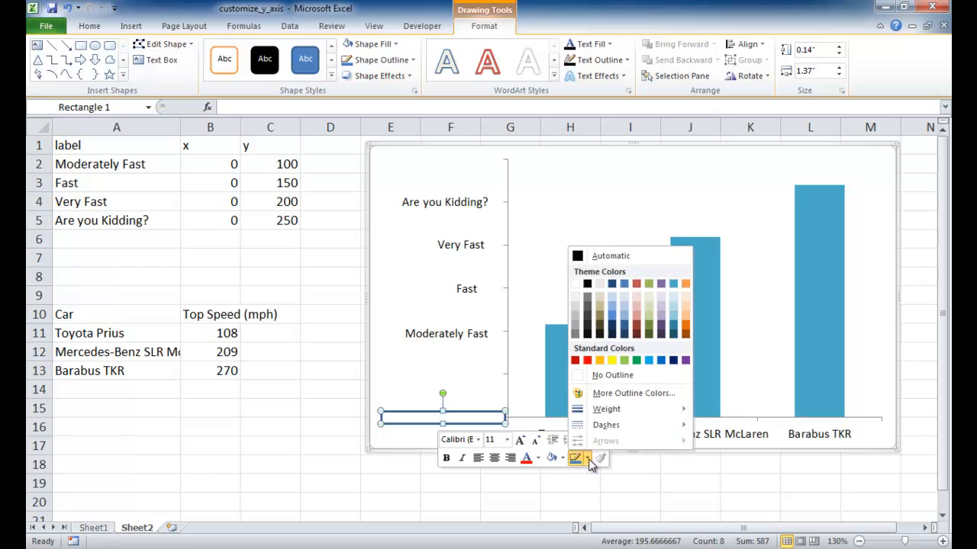
pyautogui.click(603, 375)
pyautogui.click(488, 478)
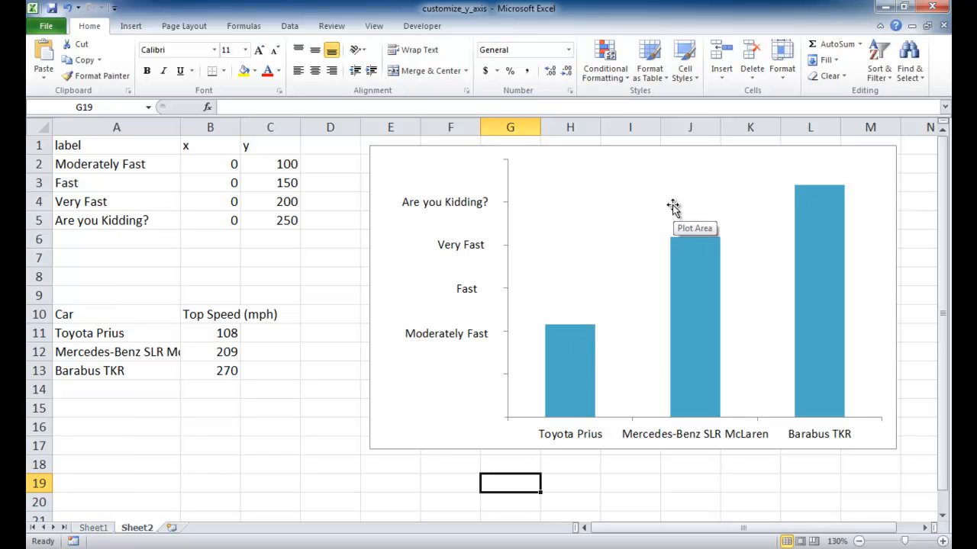
# - Add a chart title above the plot area and change its text to Fast Cars
pyautogui.click(606, 248)
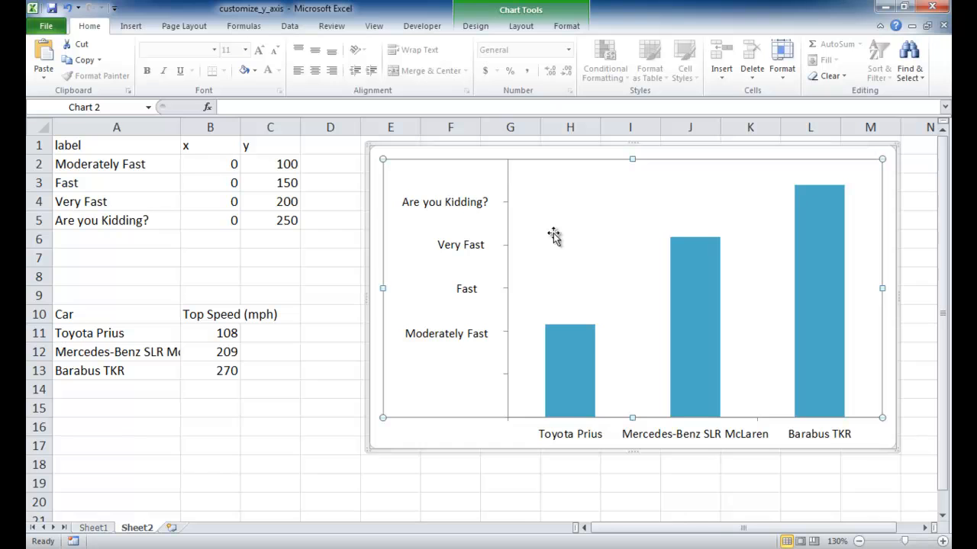
pyautogui.click(521, 26)
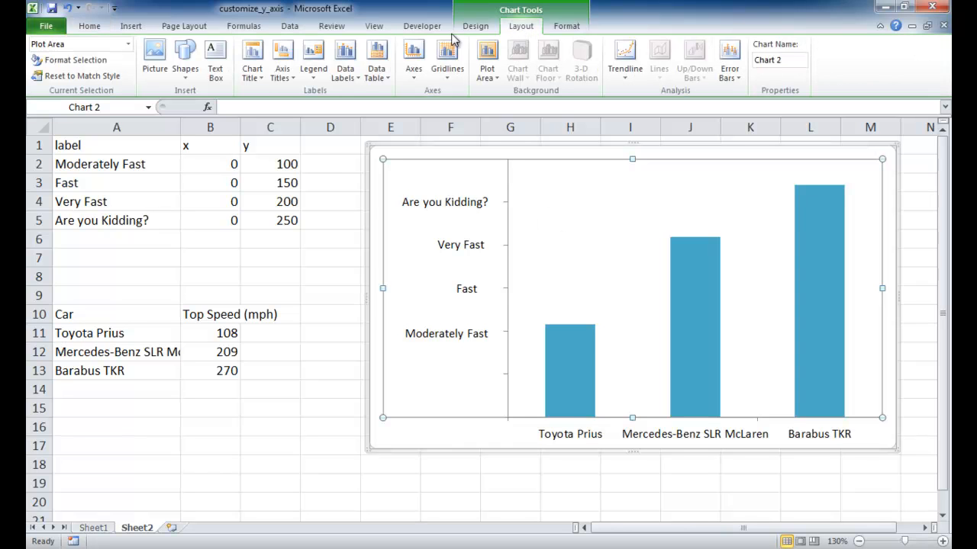
pyautogui.click(253, 77)
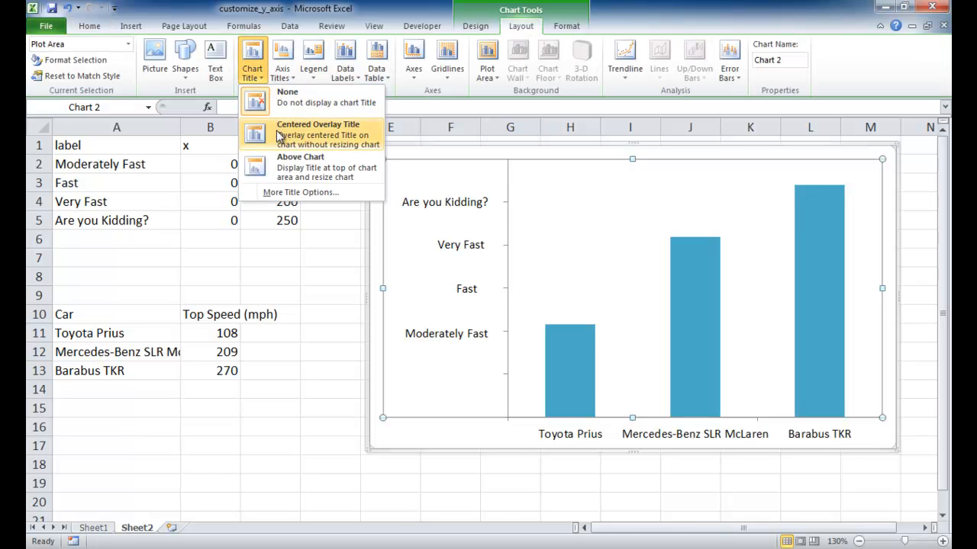
pyautogui.click(309, 168)
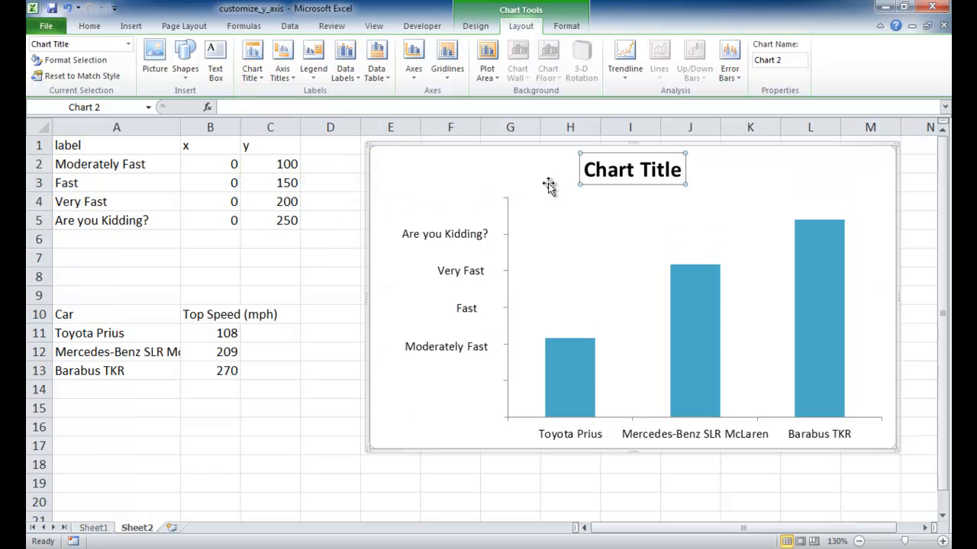
pyautogui.doubleClick(616, 176)
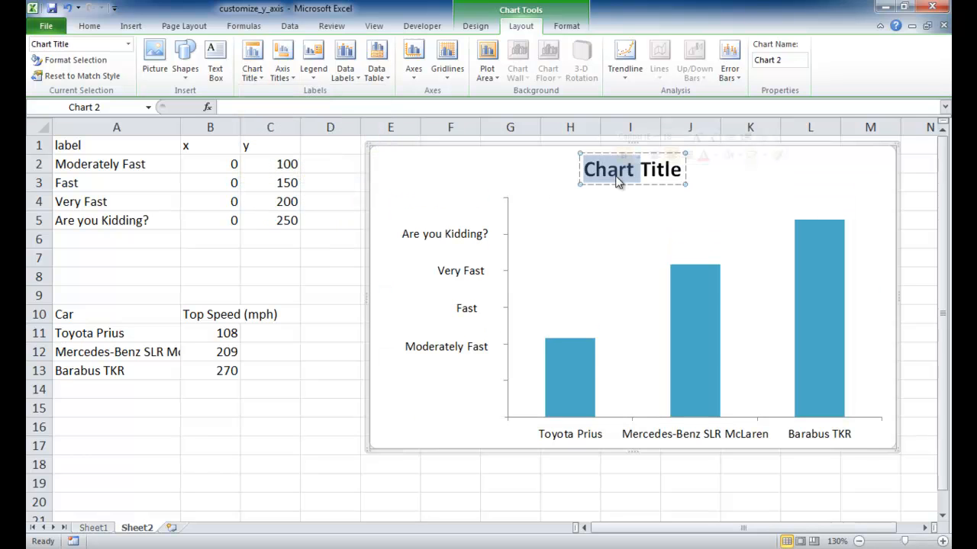
pyautogui.press('Delete')
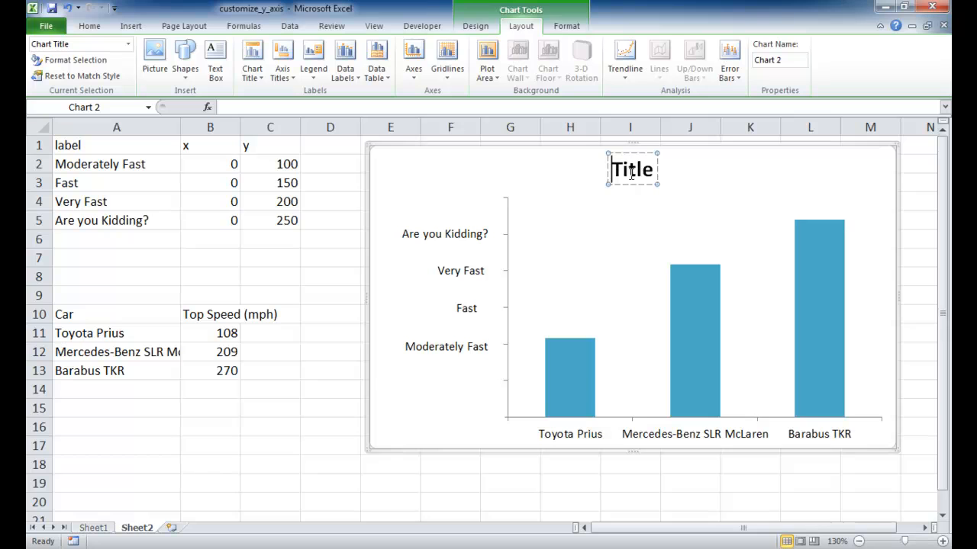
pyautogui.doubleClick(632, 172)
pyautogui.write('Fast Cars')
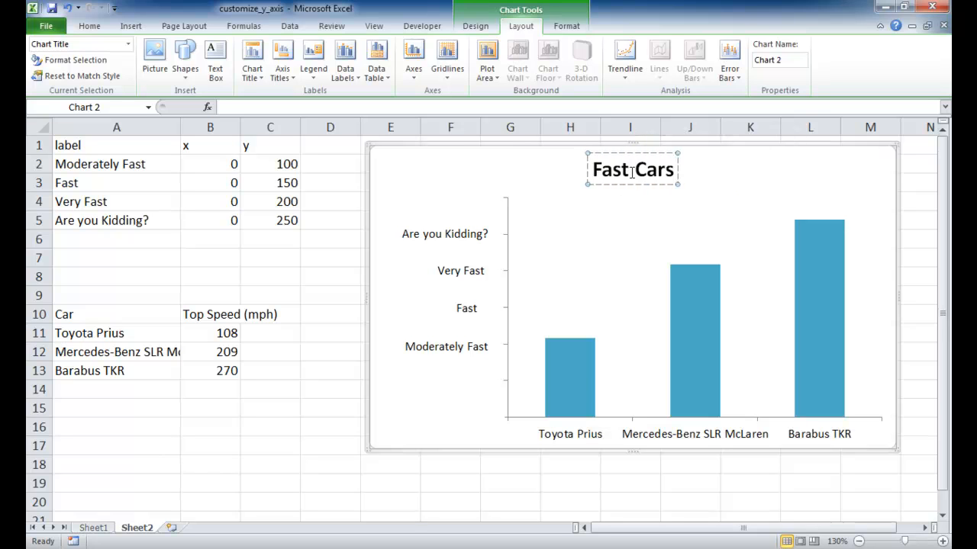
# - Apply the glossy red intense-effect shape style to the Top Speed (mph) columns
pyautogui.click(697, 312)
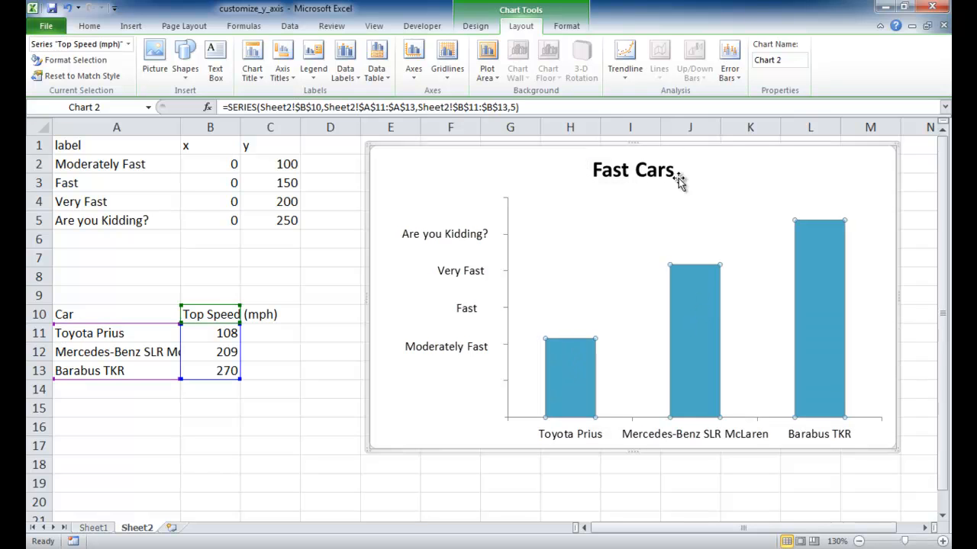
pyautogui.click(568, 26)
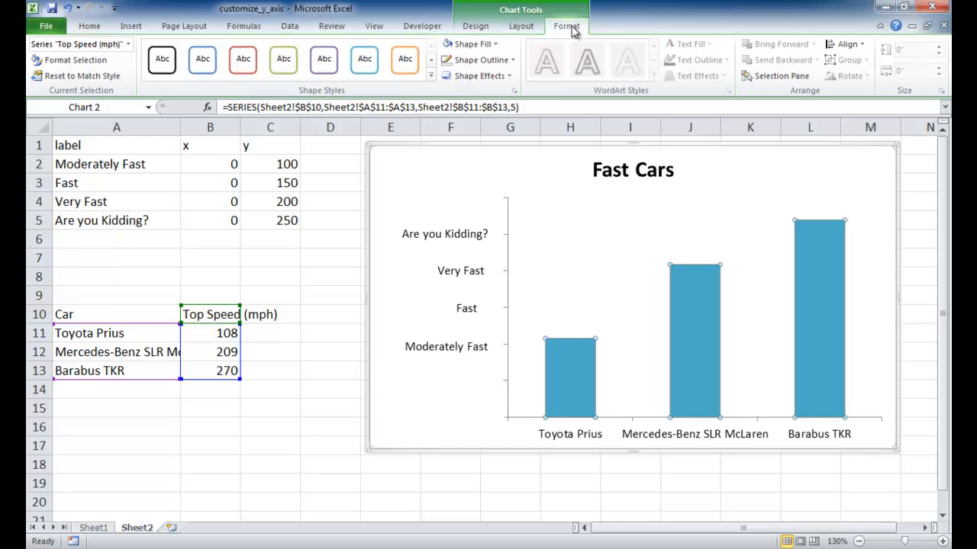
pyautogui.click(431, 75)
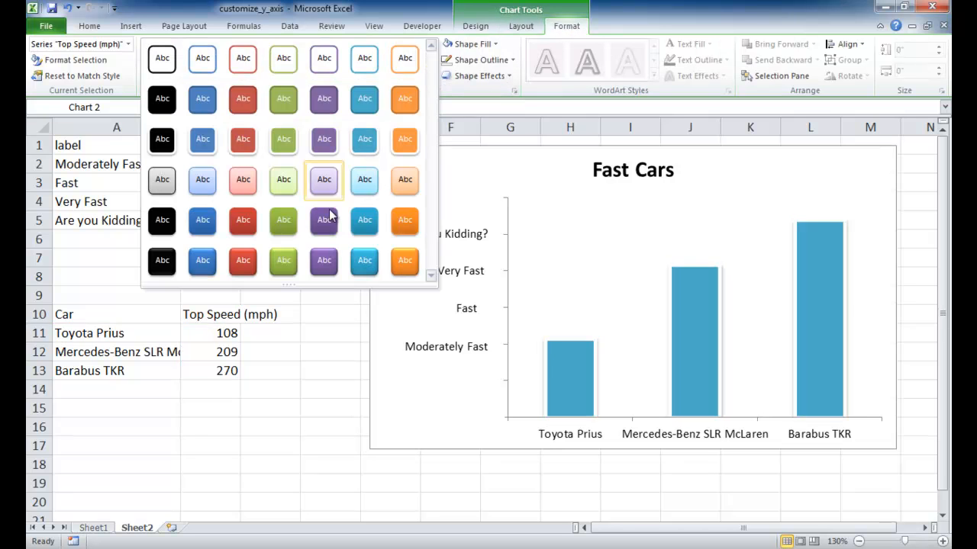
pyautogui.click(244, 261)
pyautogui.click(689, 482)
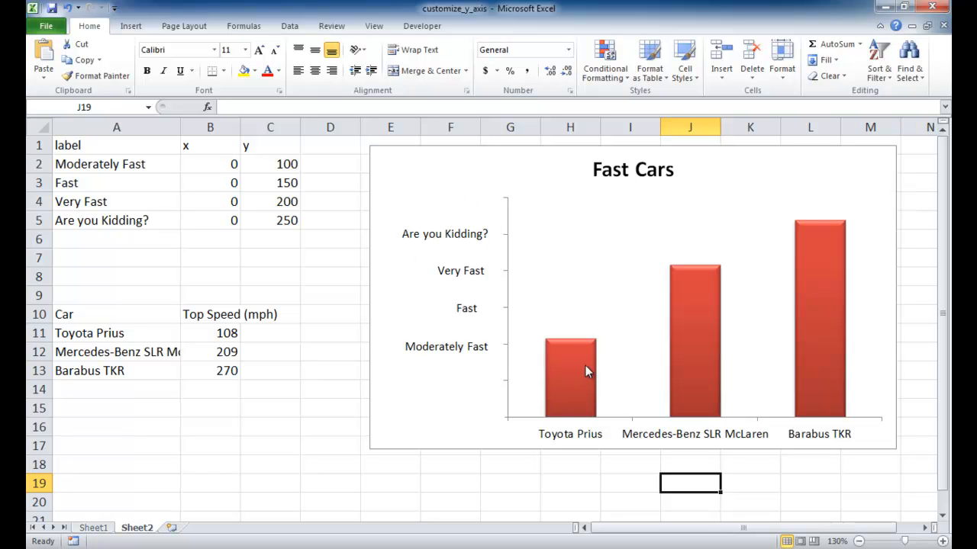
# - Add data labels to the Top Speed (mph) columns and deselect the chart
pyautogui.moveTo(569, 370)
pyautogui.rightClick(575, 373)
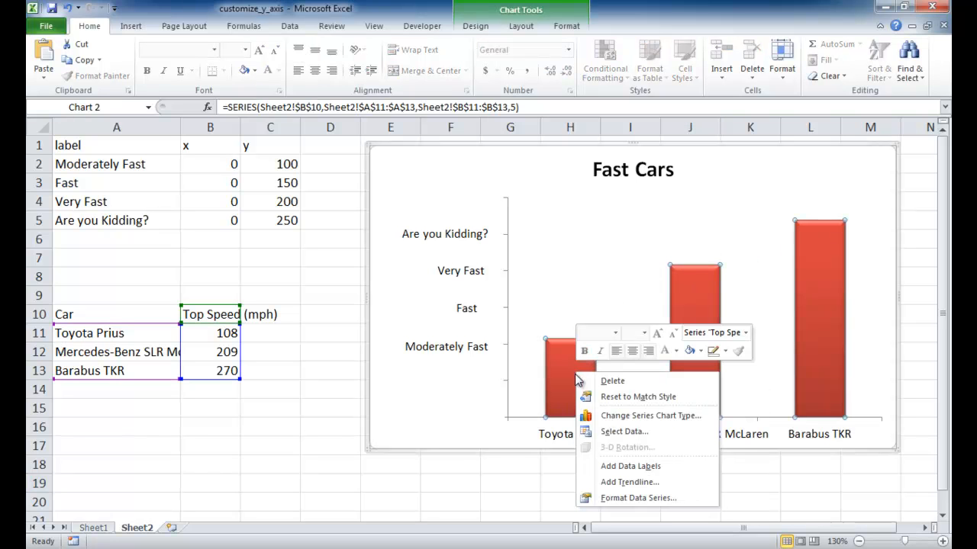
pyautogui.click(626, 470)
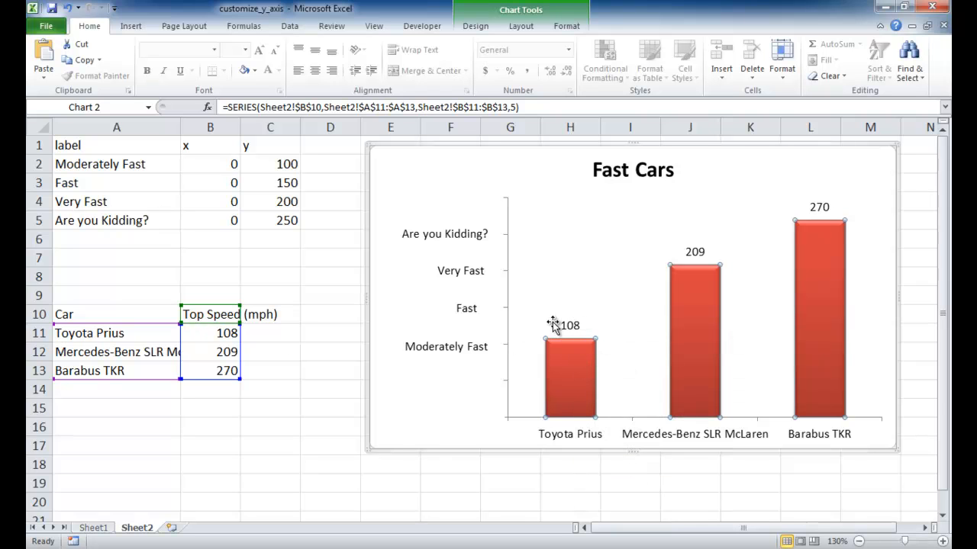
pyautogui.moveTo(691, 283)
pyautogui.moveTo(815, 369)
pyautogui.click(786, 510)
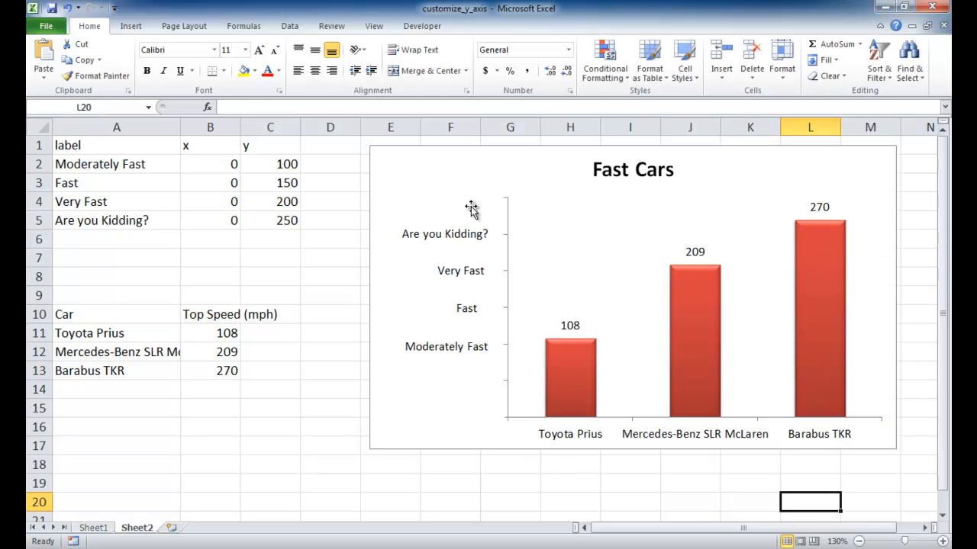